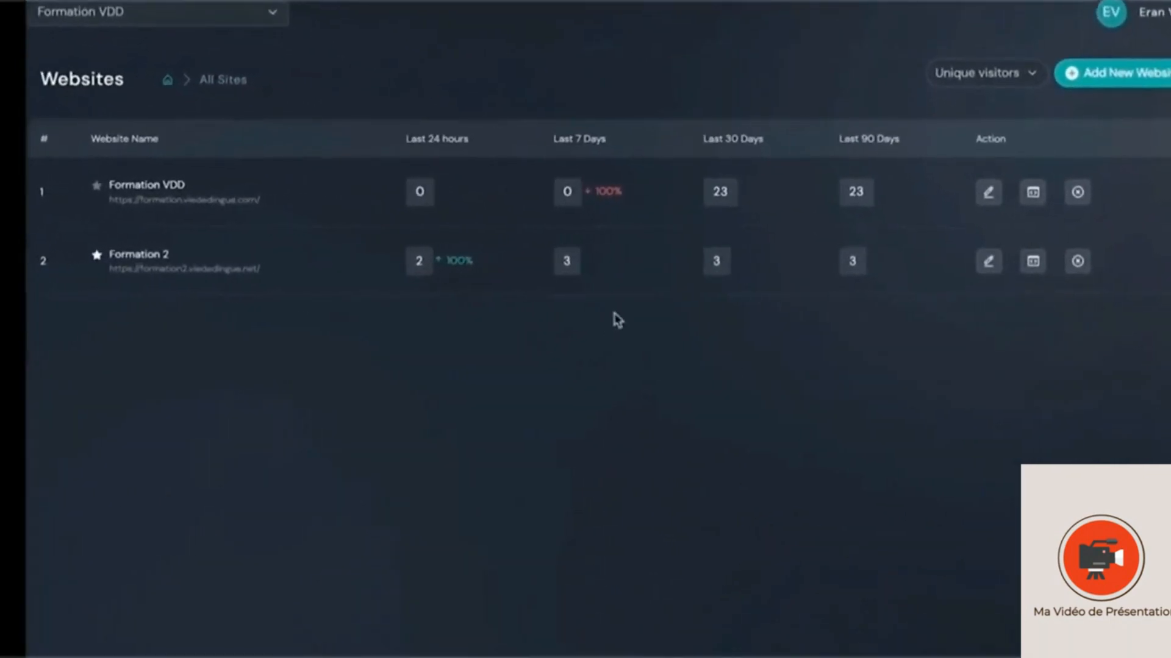
Step: Compare the websites' traffic figures by switching the displayed metric to Sessions and Pageviews
click(1000, 72)
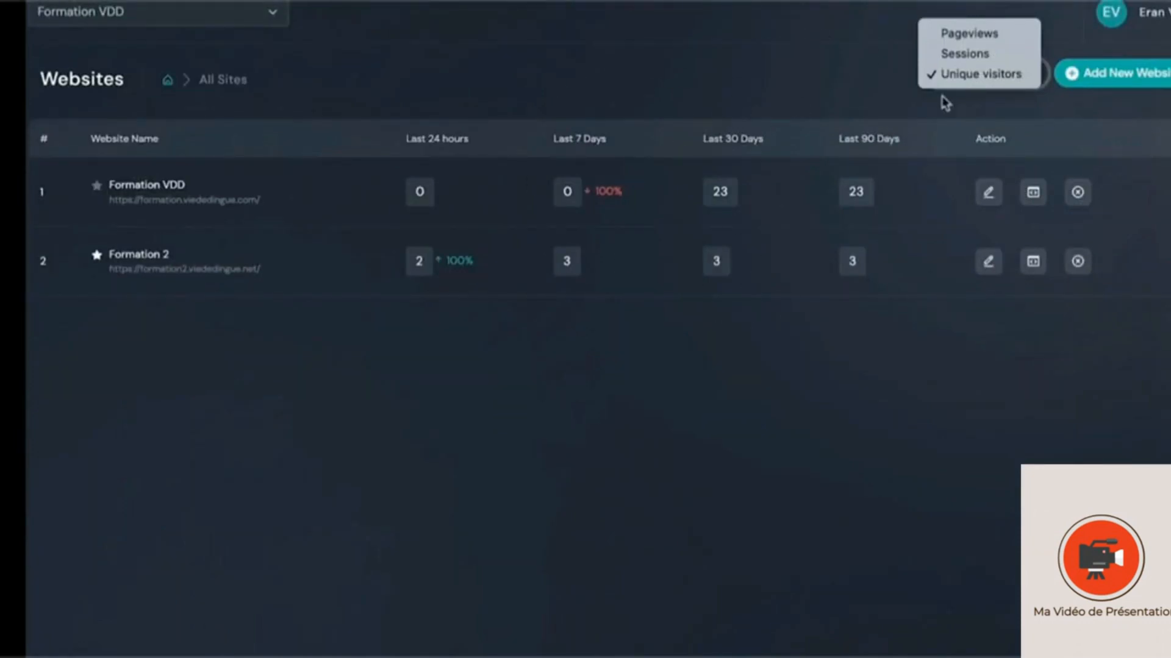
click(961, 53)
click(1024, 73)
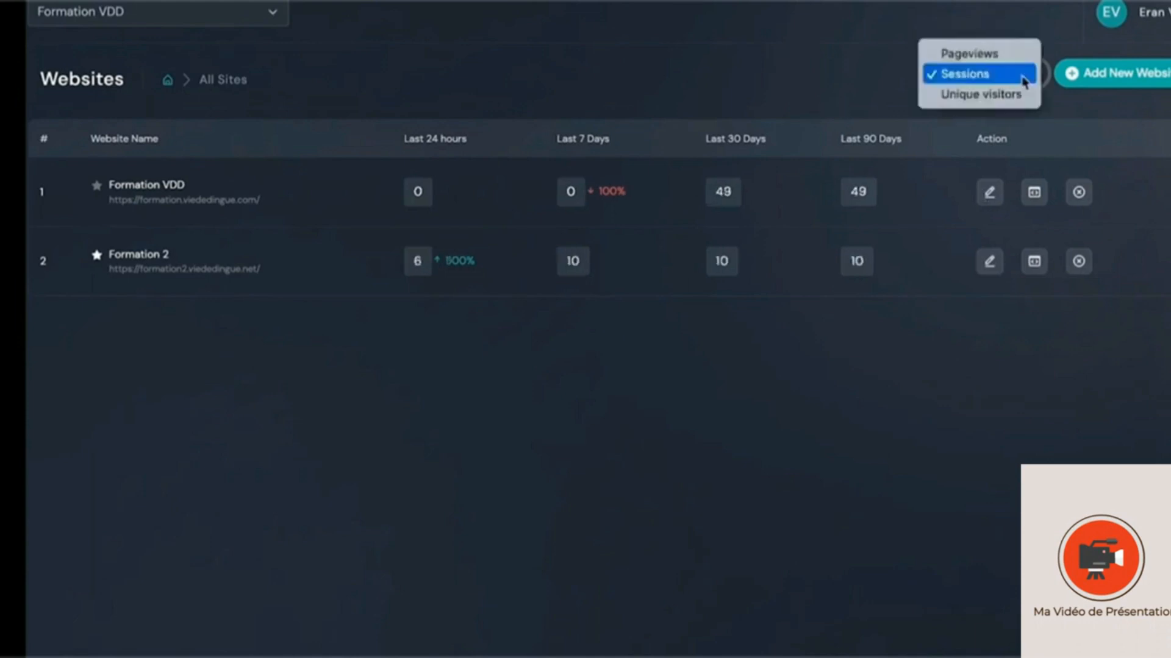
click(965, 54)
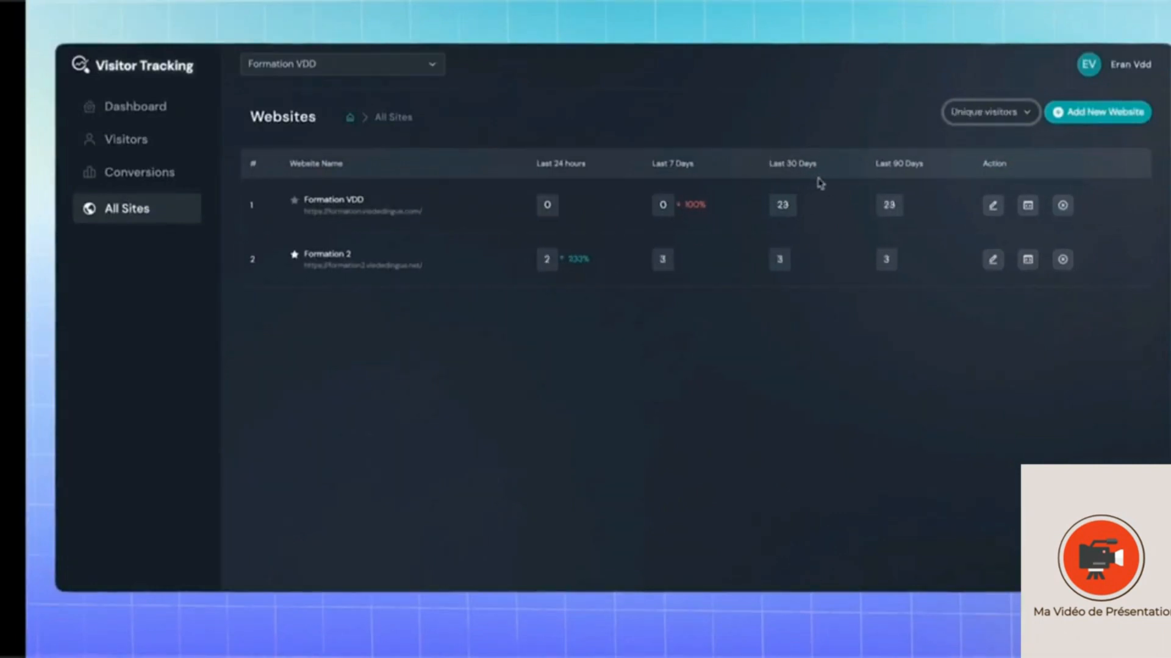
Step: Open the Formation VDD visitors behind the last 30 days figure and examine their visits, sources and conversions
click(783, 205)
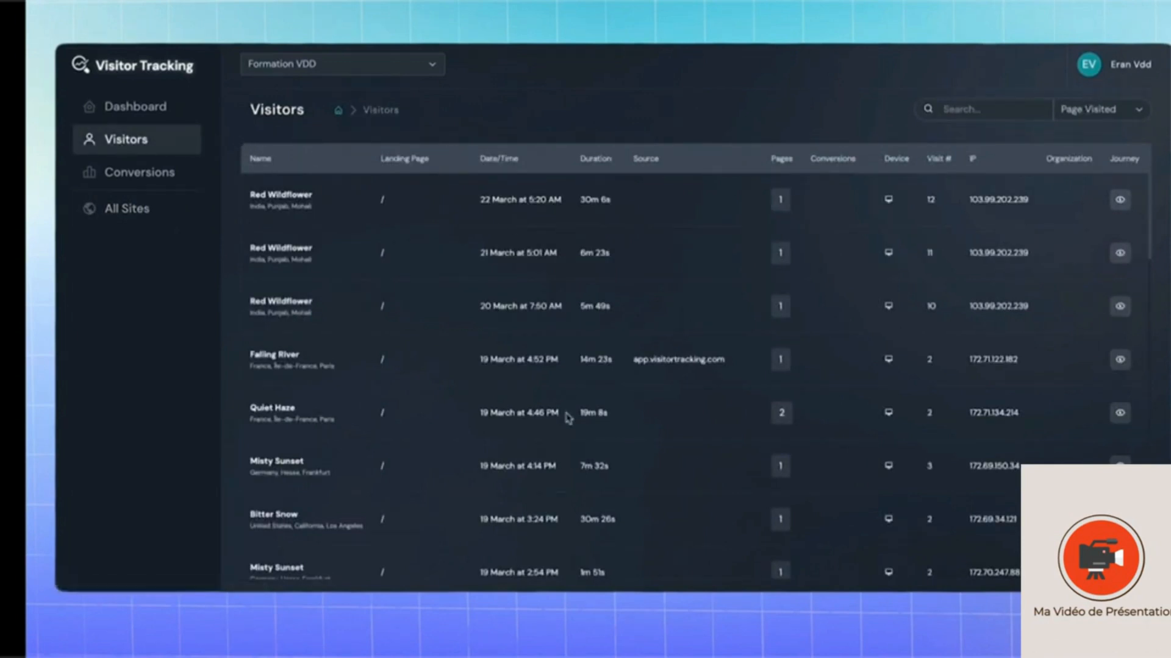
scroll(567, 418, down, 4)
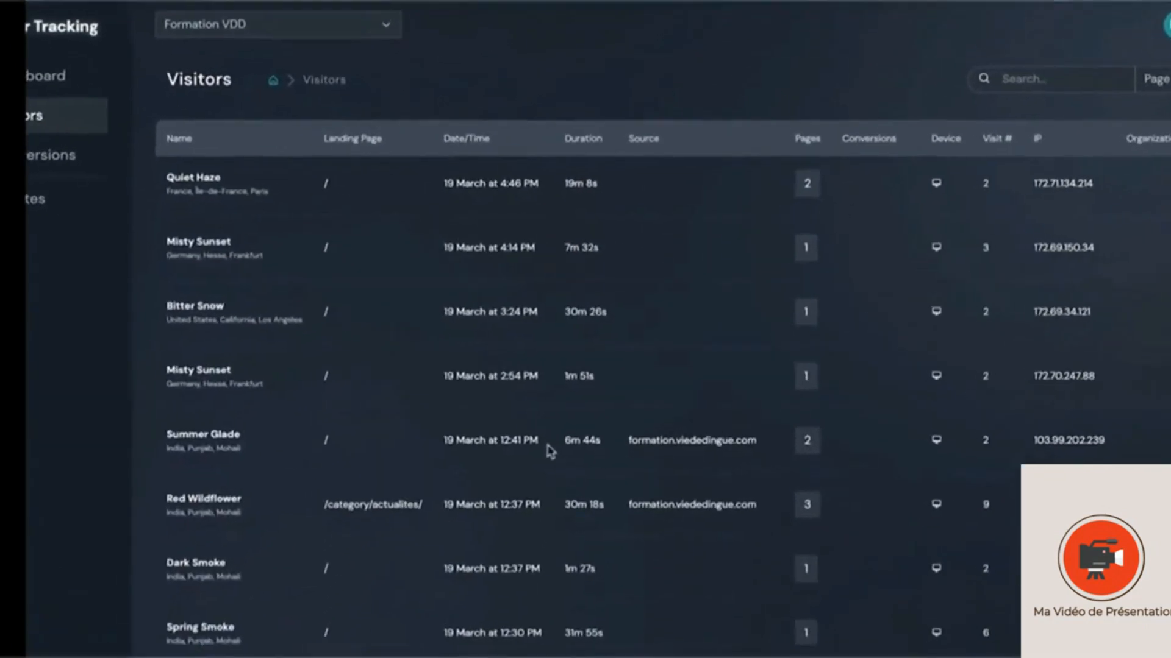
scroll(551, 451, down, 3)
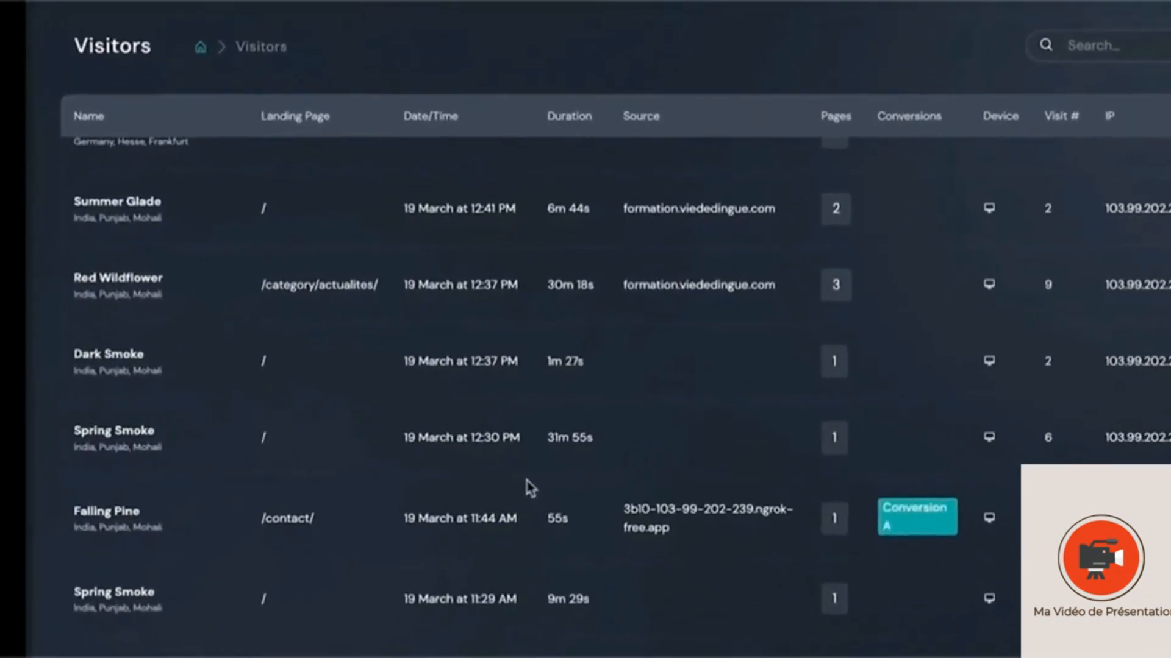
scroll(529, 489, down, 1)
scroll(933, 304, down, 4)
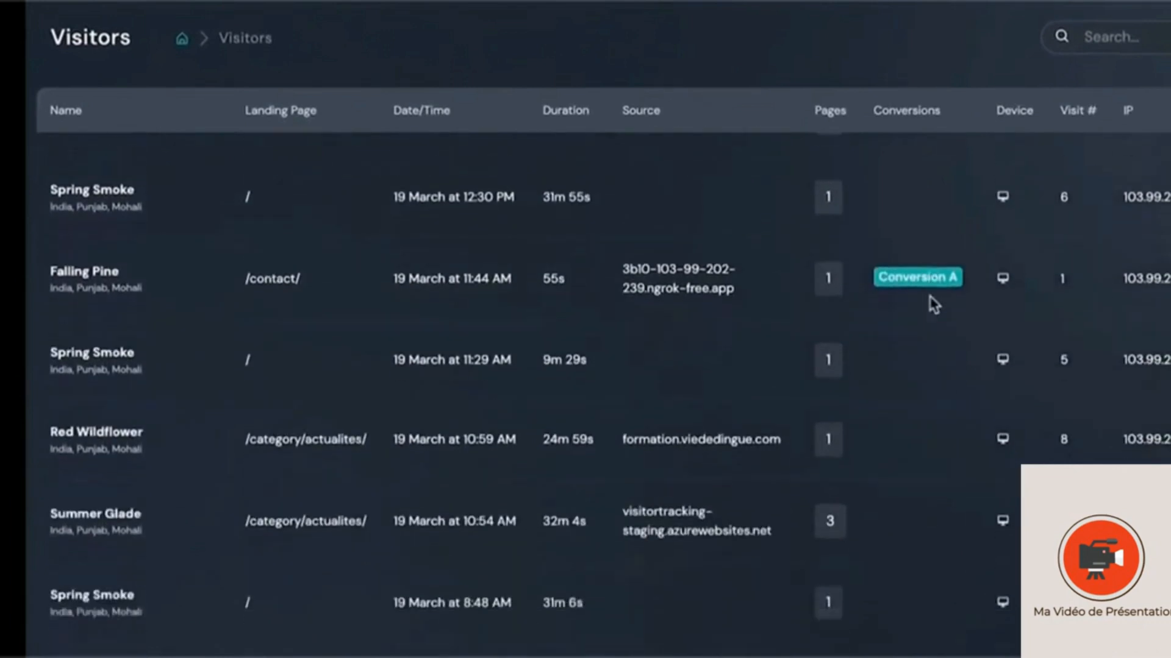
scroll(909, 287, down, 1)
scroll(951, 250, down, 10)
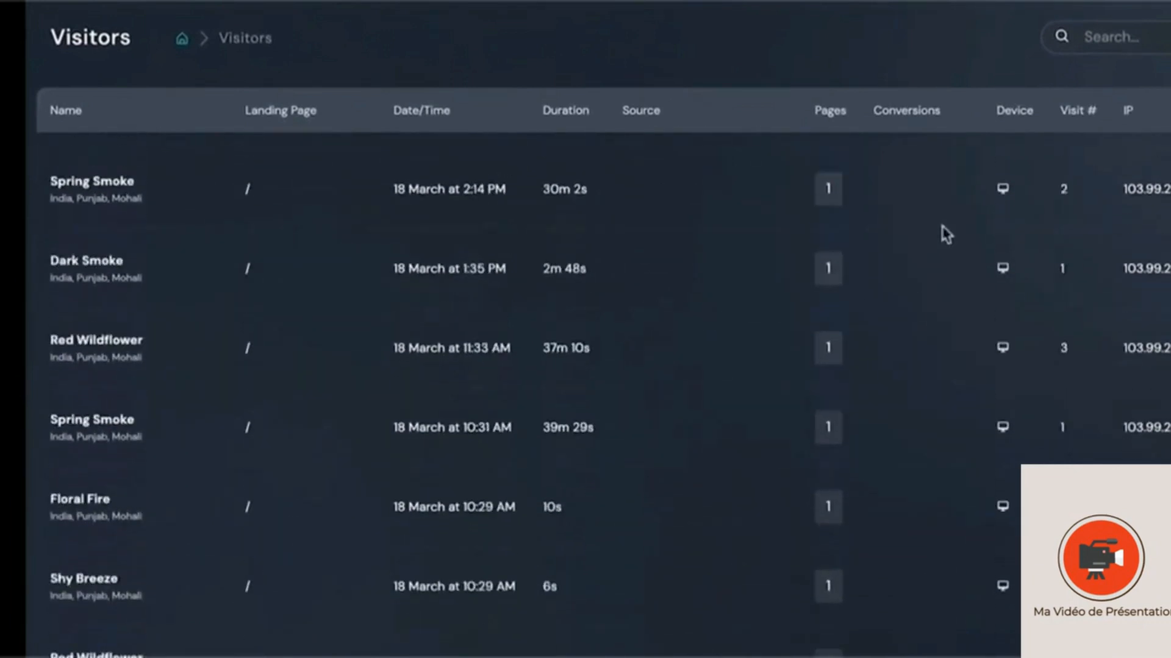
scroll(945, 233, down, 15)
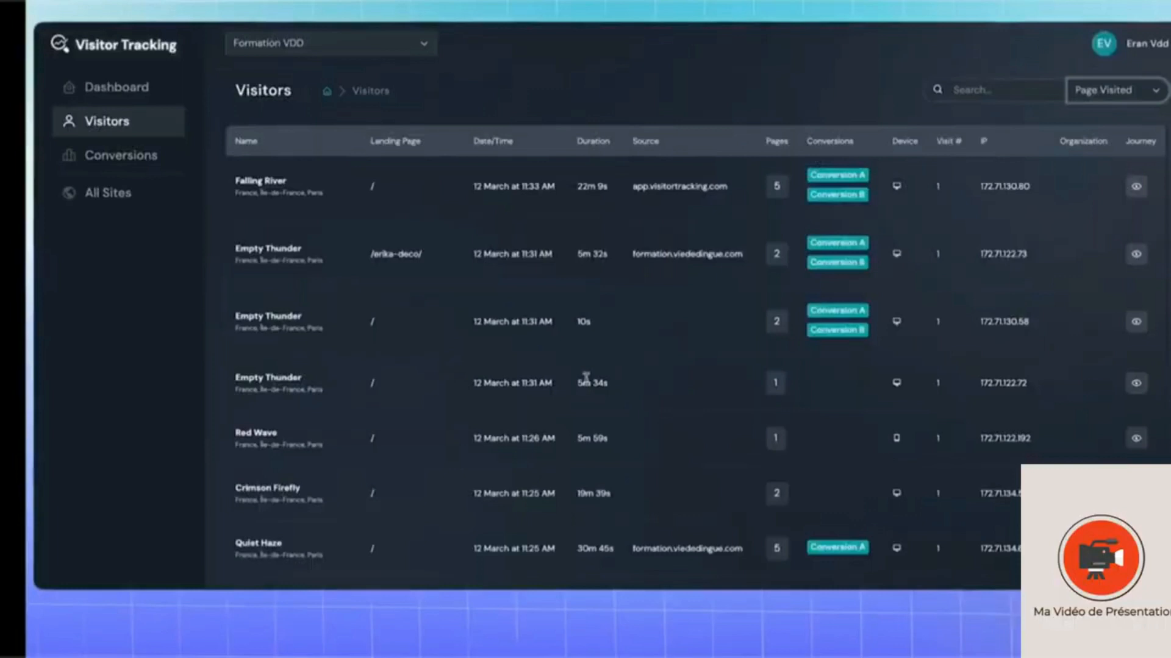
scroll(603, 372, up, 20)
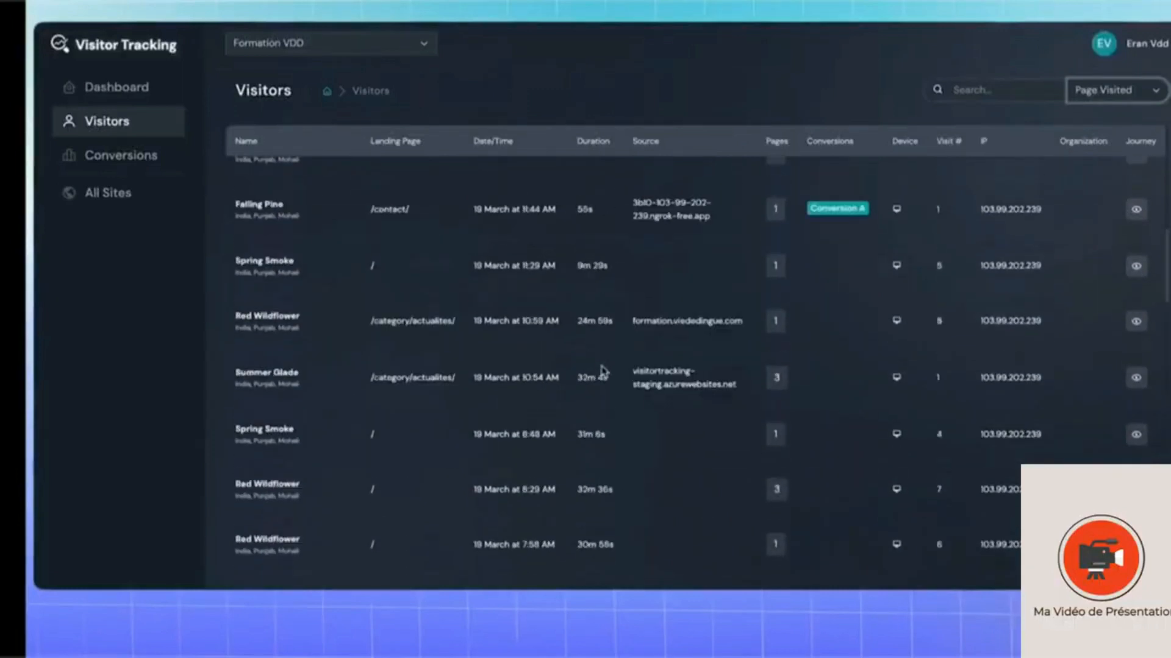
Step: Switch the visitors list to the Formation 2 site
click(413, 48)
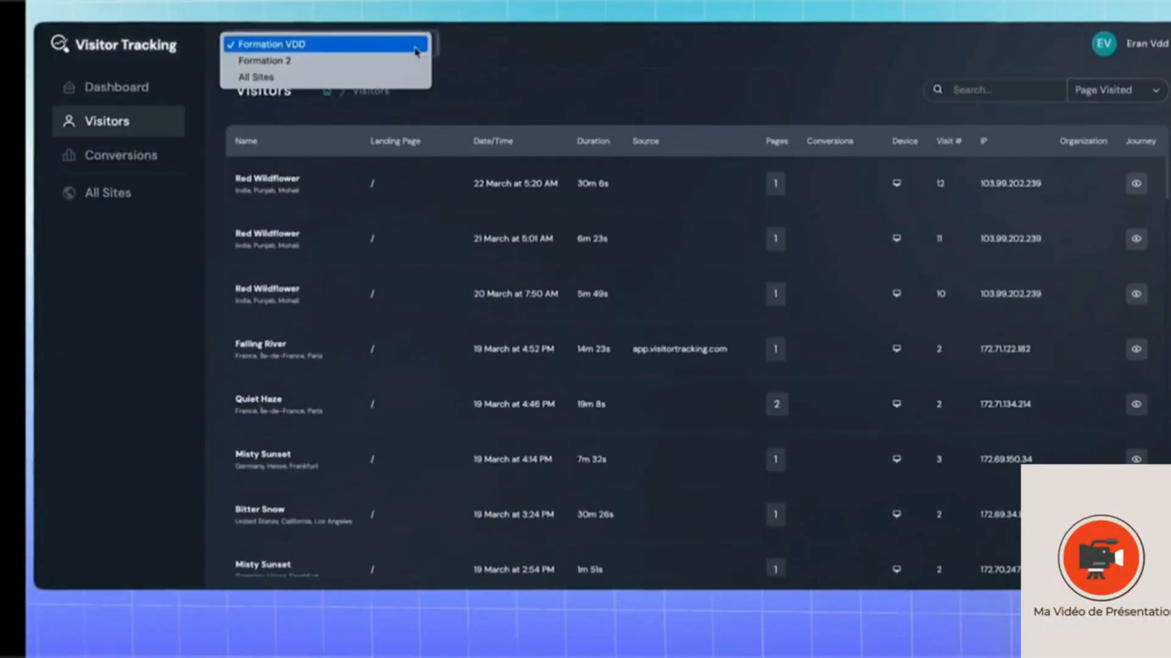
click(412, 59)
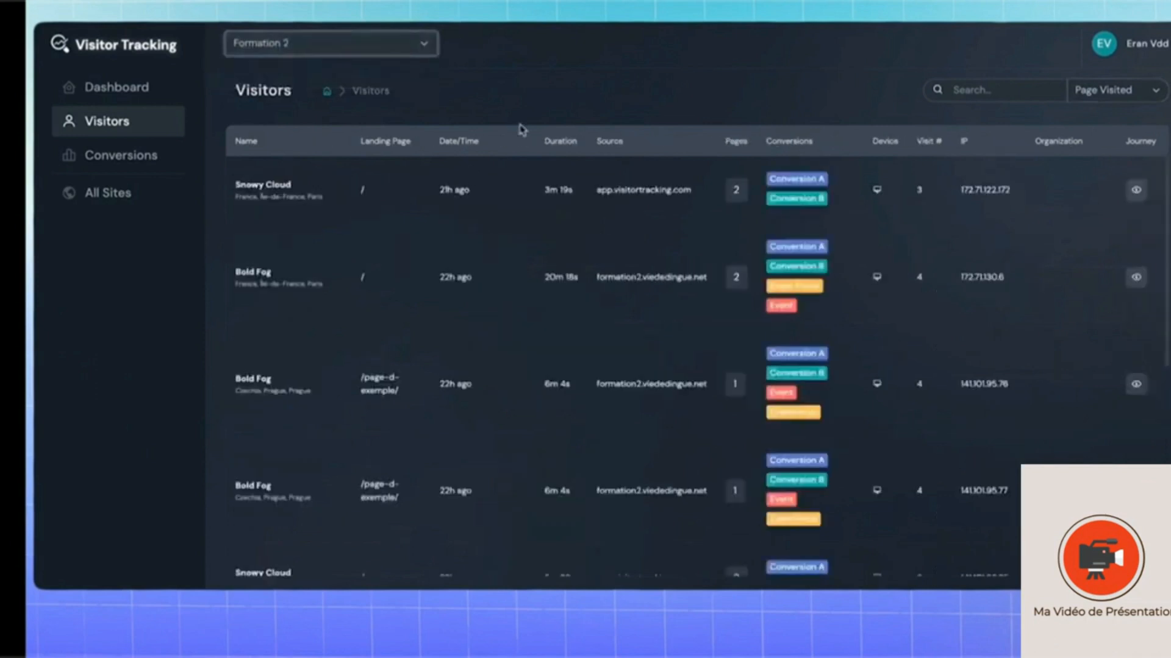
scroll(573, 234, down, 10)
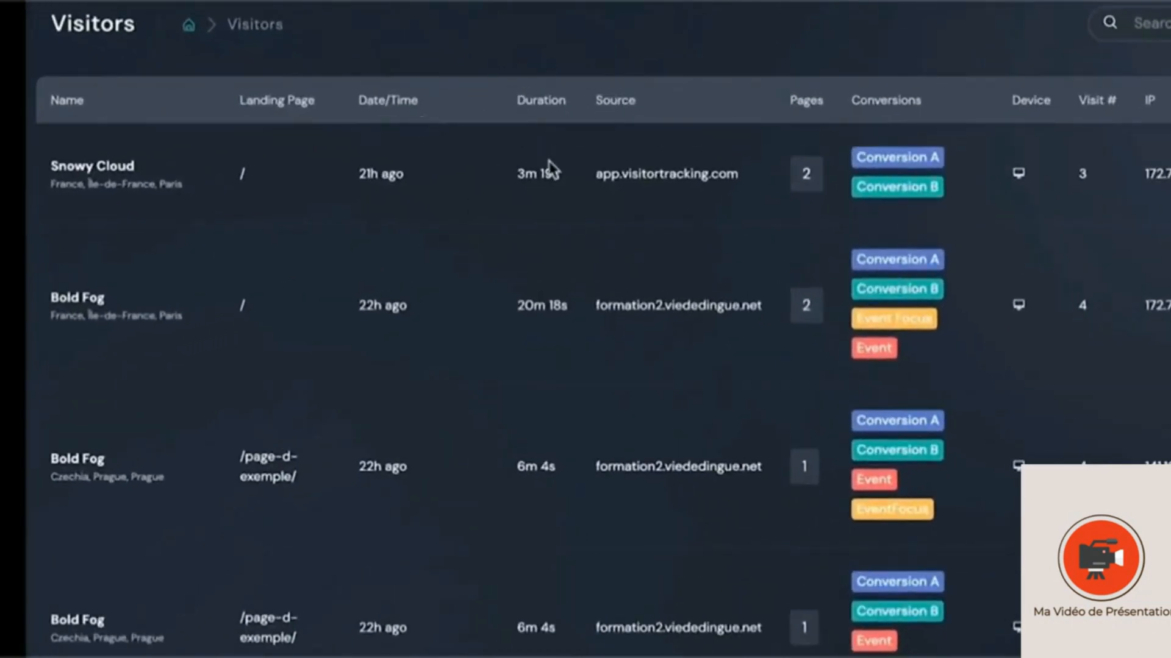
Step: View the page history of the newest Snowy Cloud visit and the Bold Fog customer journey with the pages visited in session #6
click(806, 173)
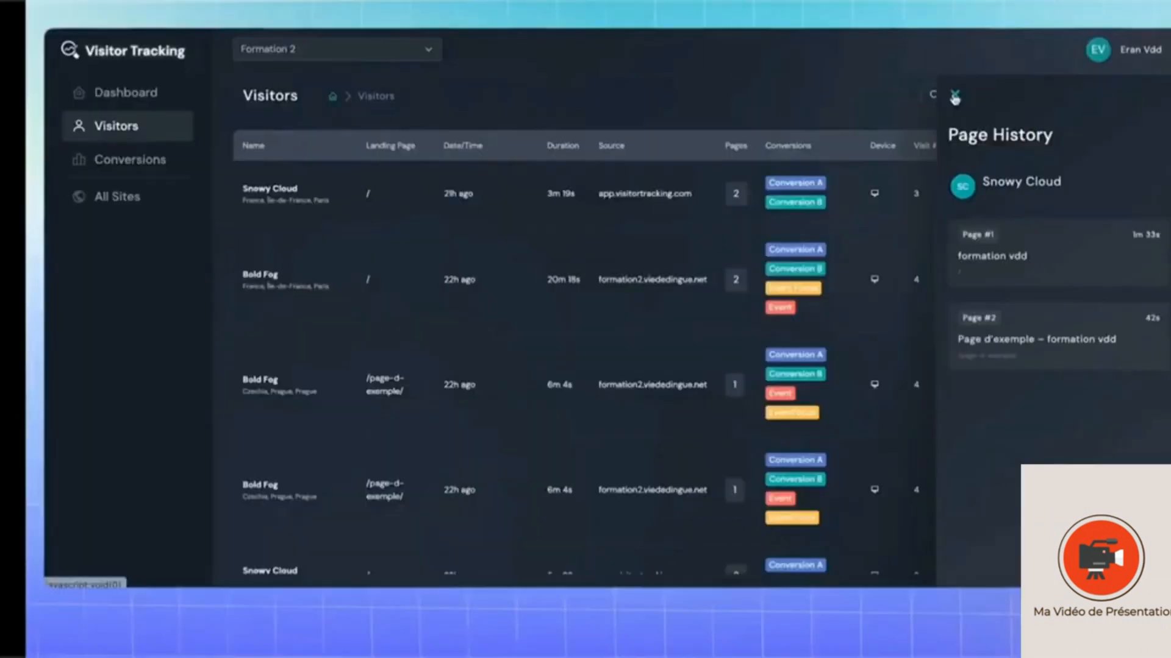
click(856, 22)
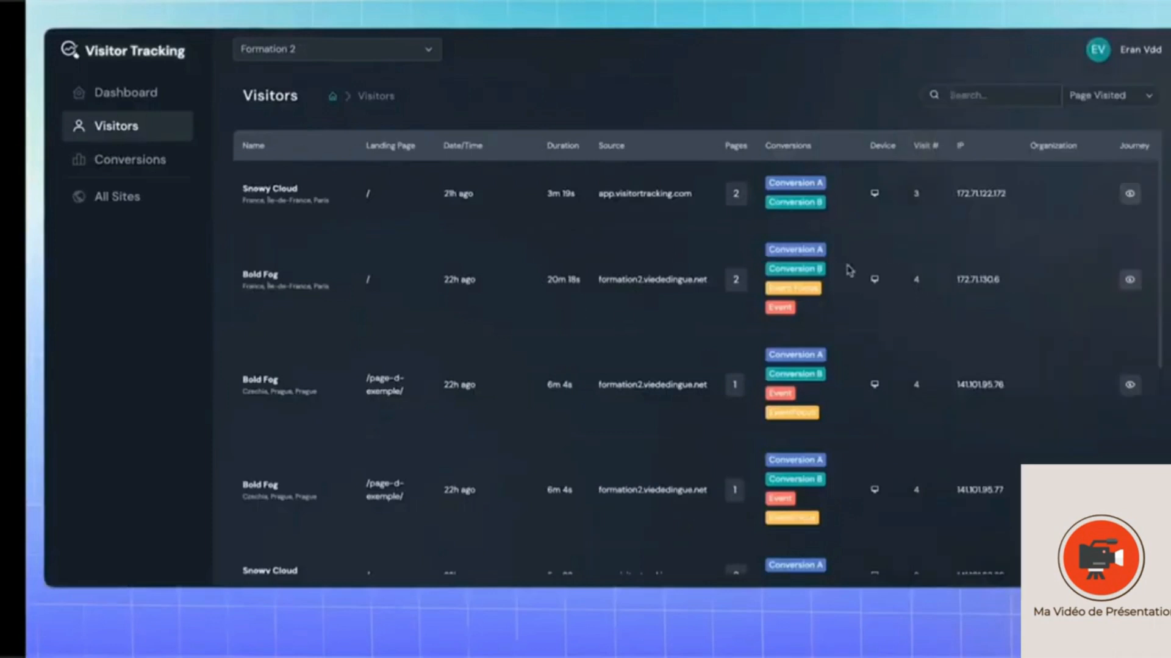
click(1130, 281)
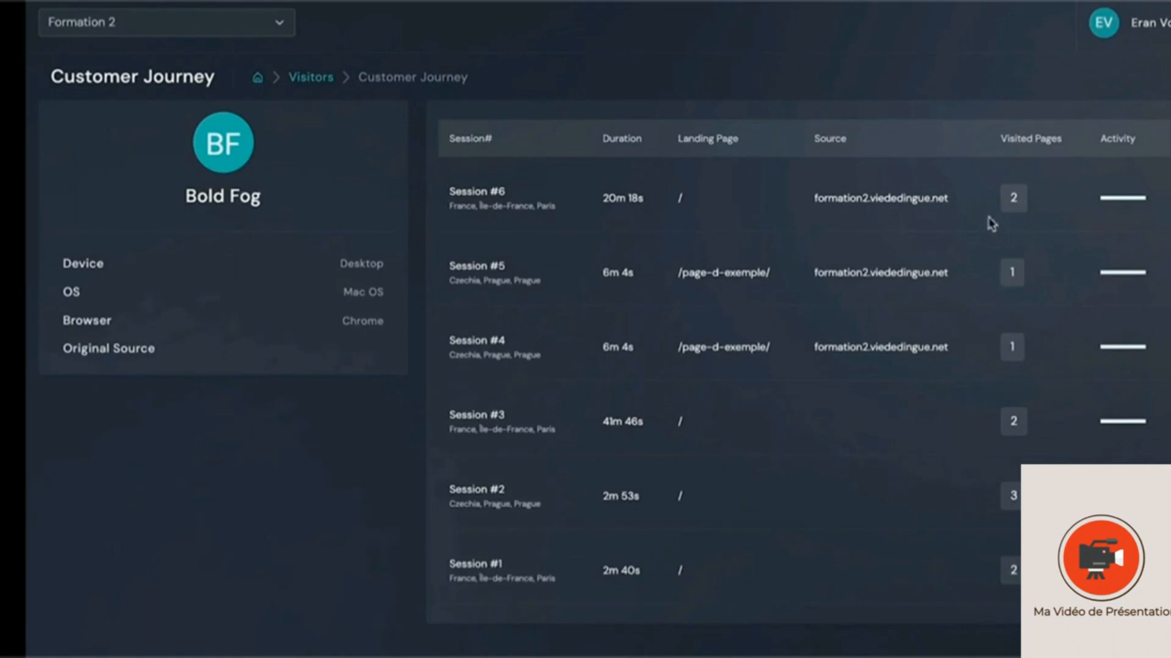
click(1013, 198)
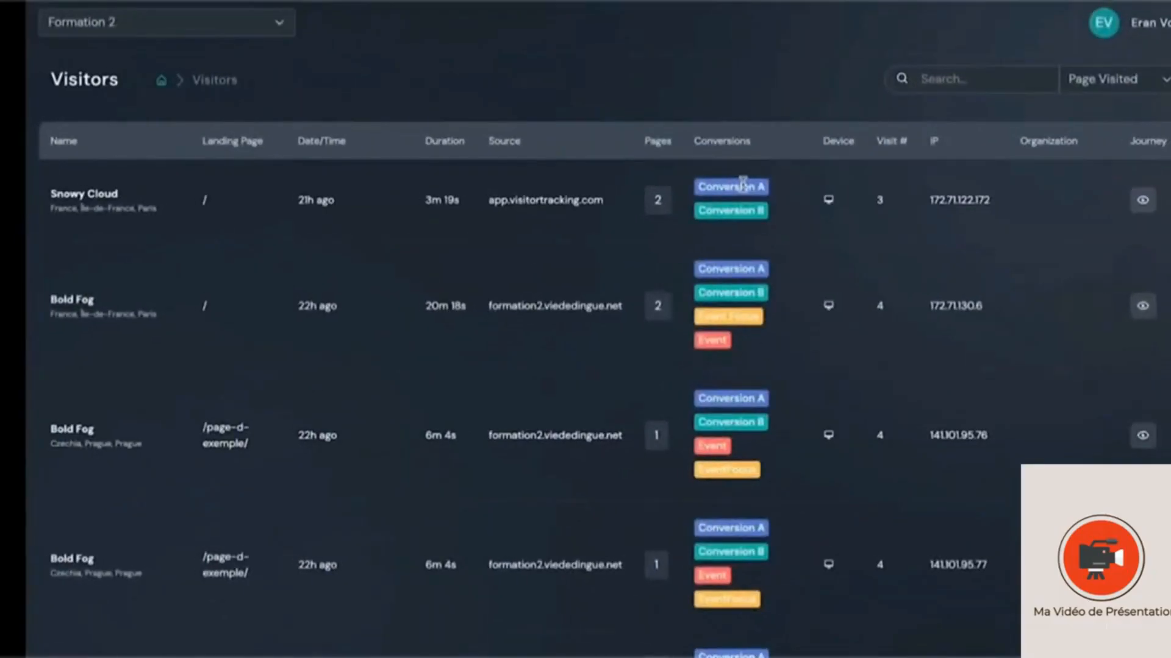
Step: Examine the conversion tags recorded for each visit in the Formation 2 visitors list
scroll(726, 285, down, 5)
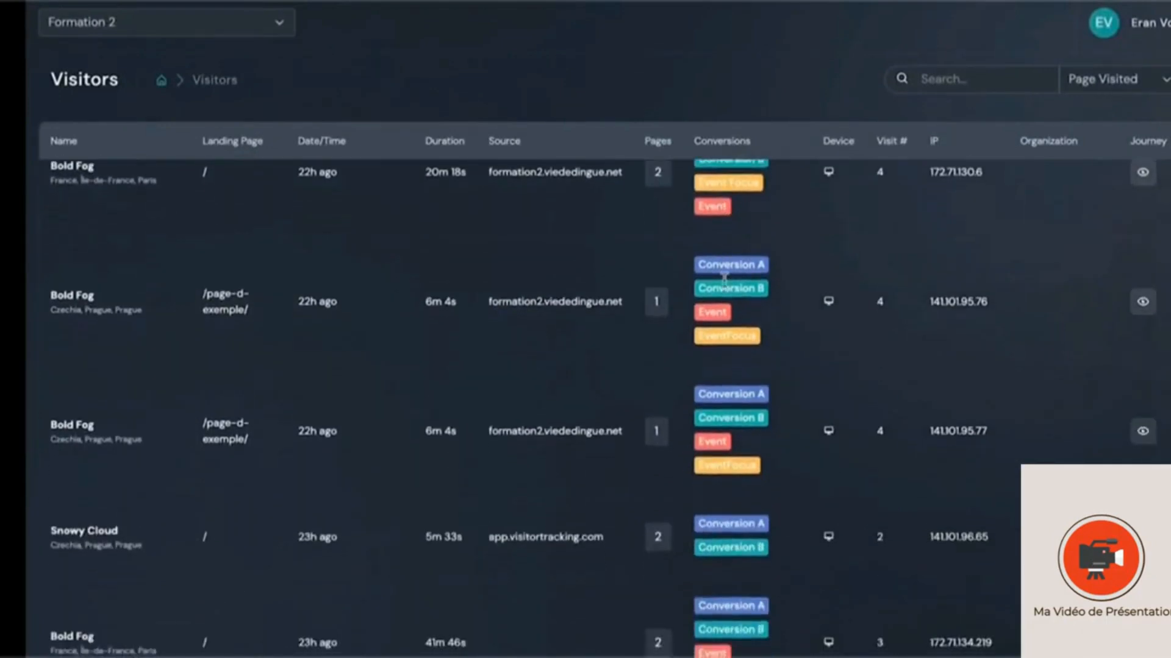
scroll(725, 285, down, 1)
scroll(713, 245, down, 1)
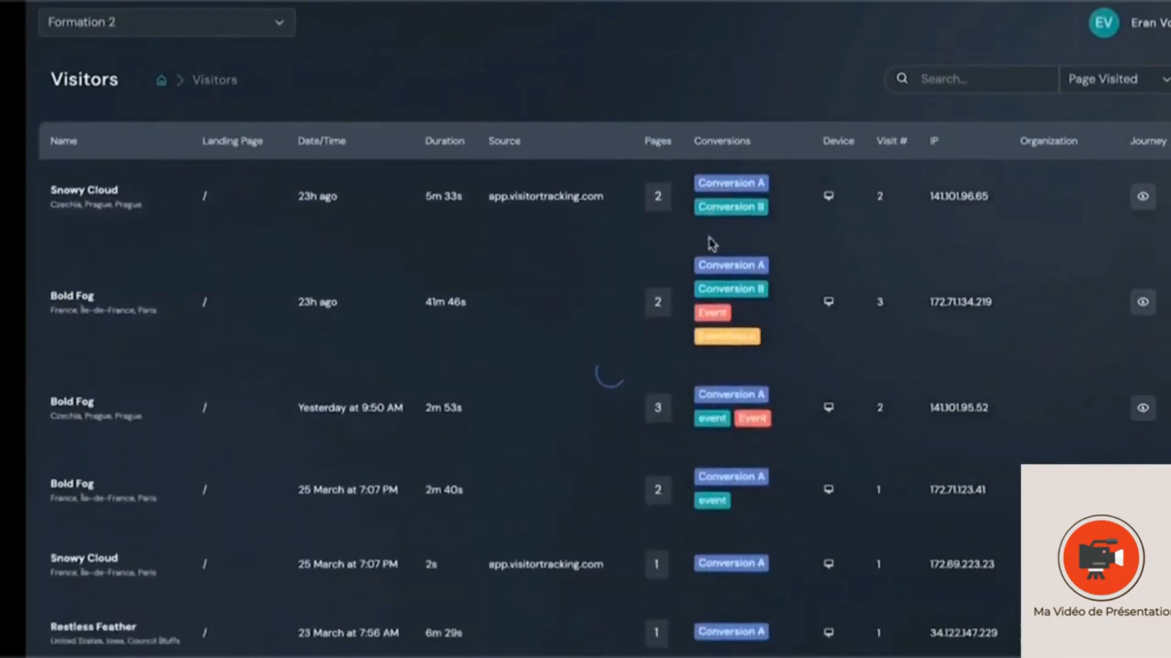
scroll(713, 244, up, 6)
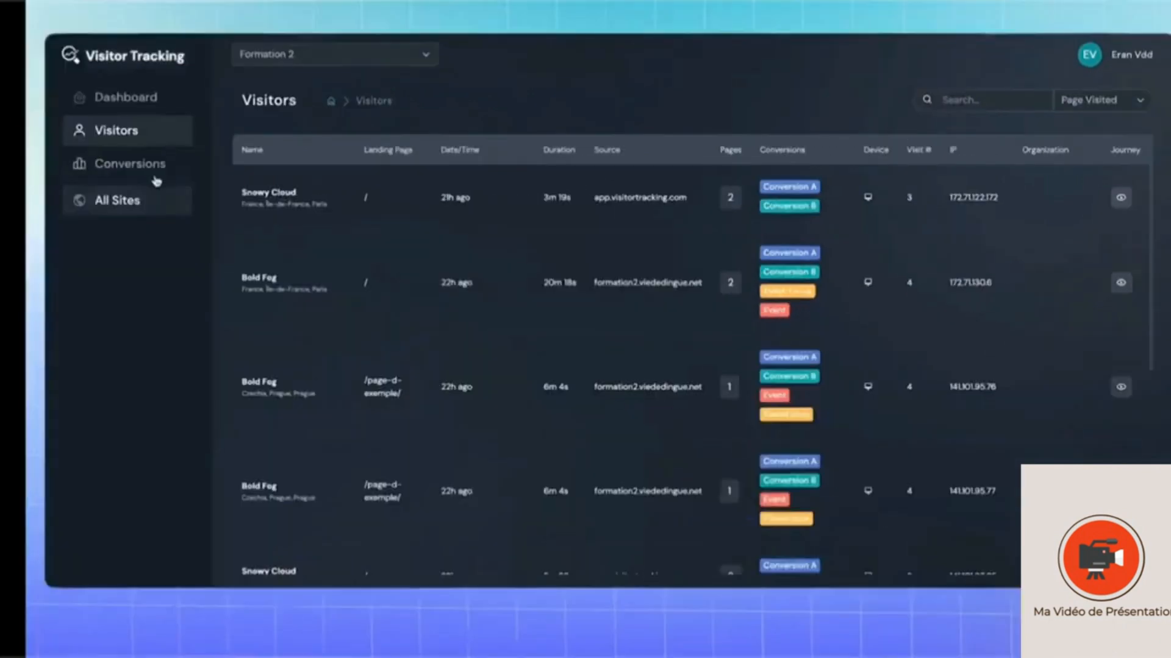
Step: Start a new conversion tracker for Formation 2 named Conversion C with a light purple tag
click(130, 168)
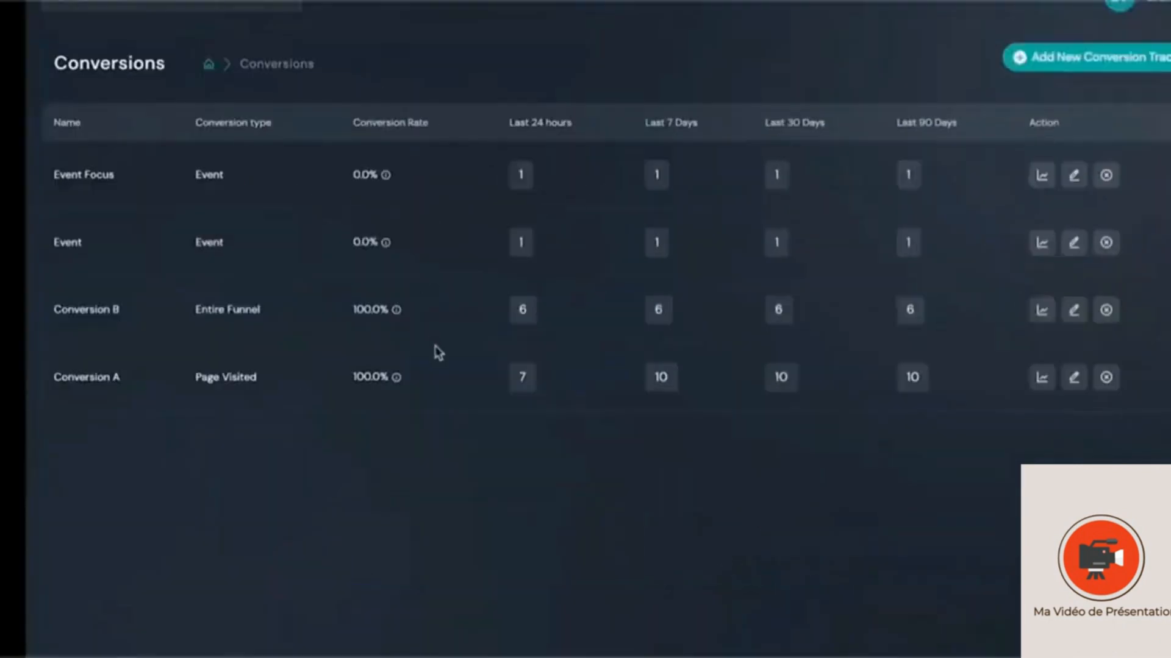
click(1082, 61)
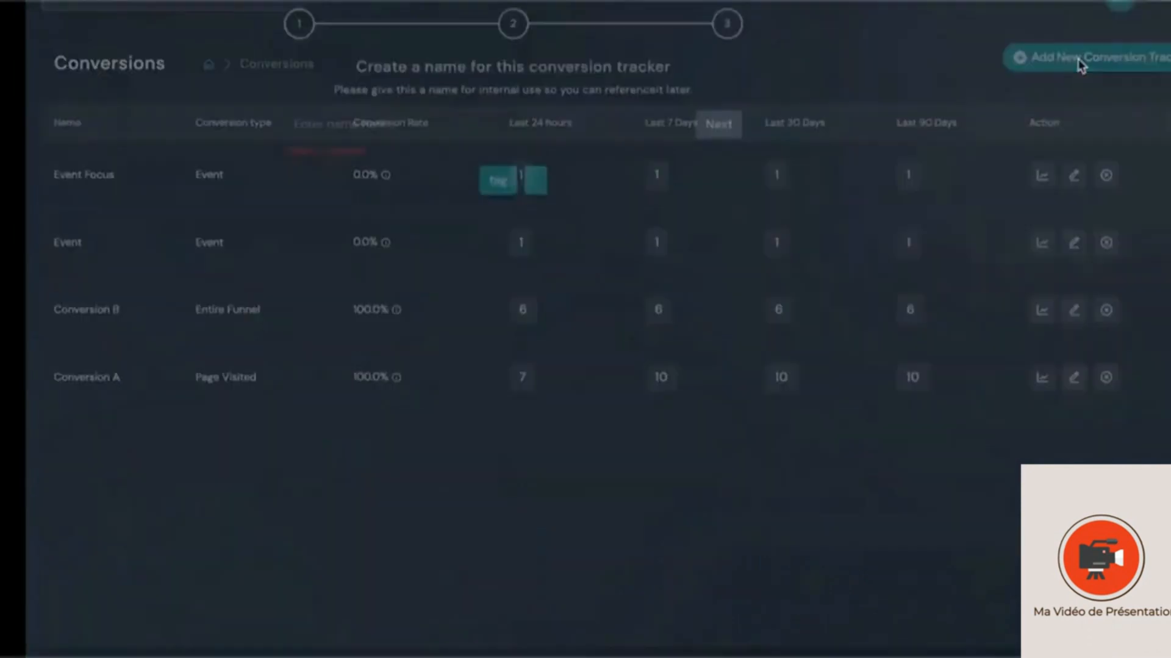
click(390, 154)
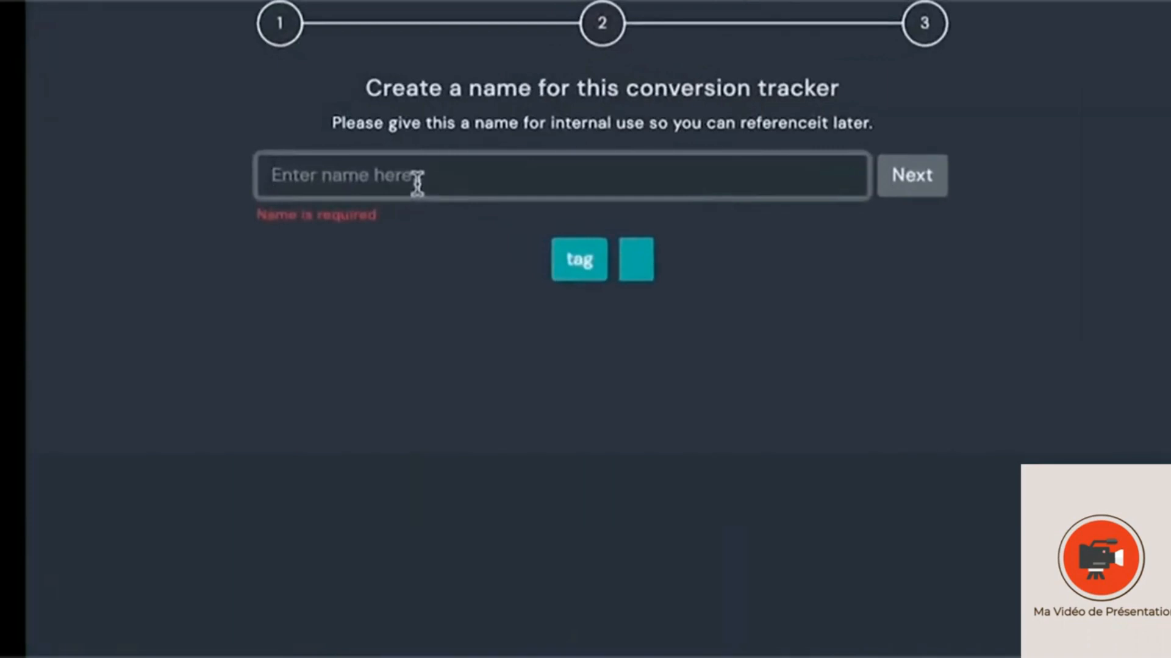
text(Conversion C)
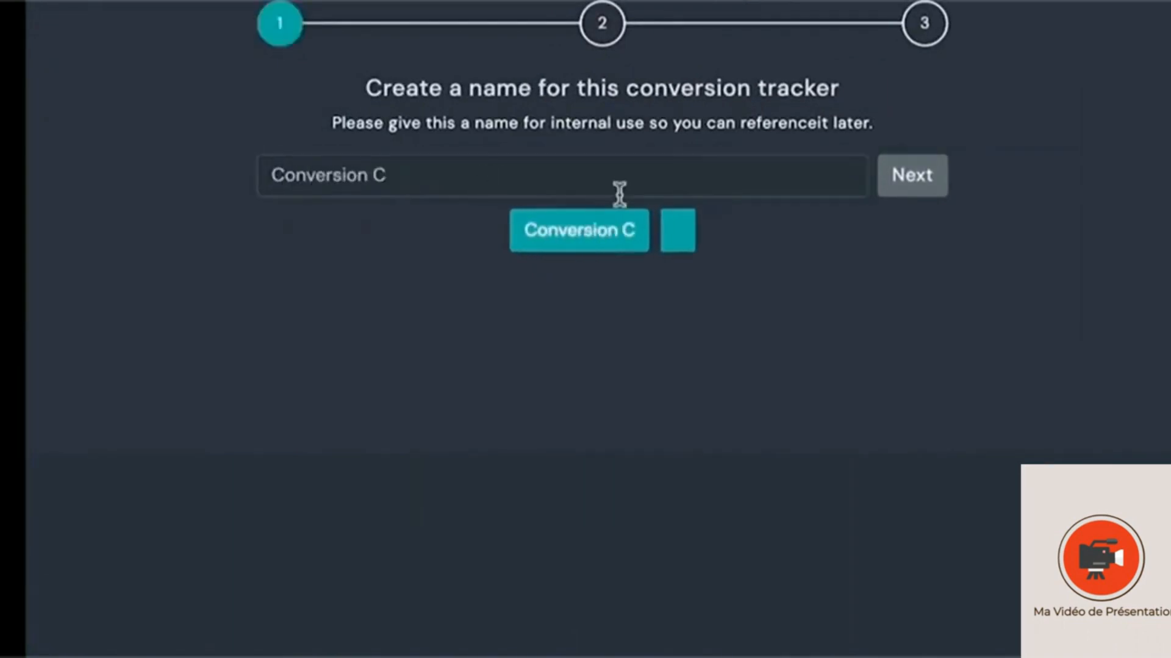
click(689, 247)
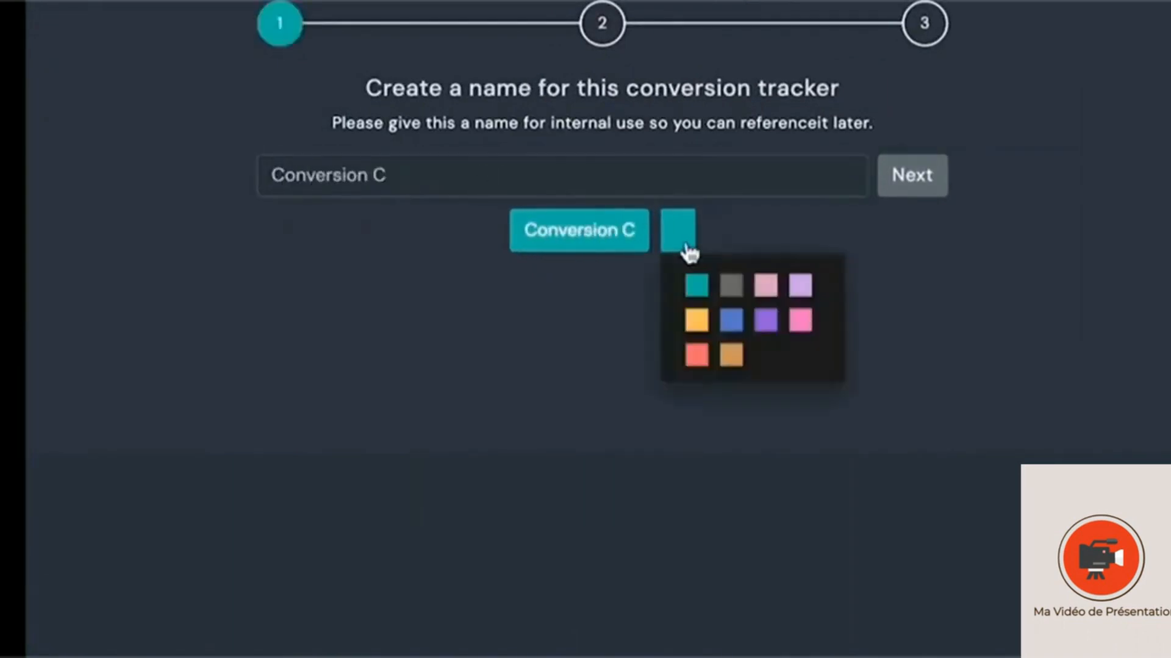
click(793, 285)
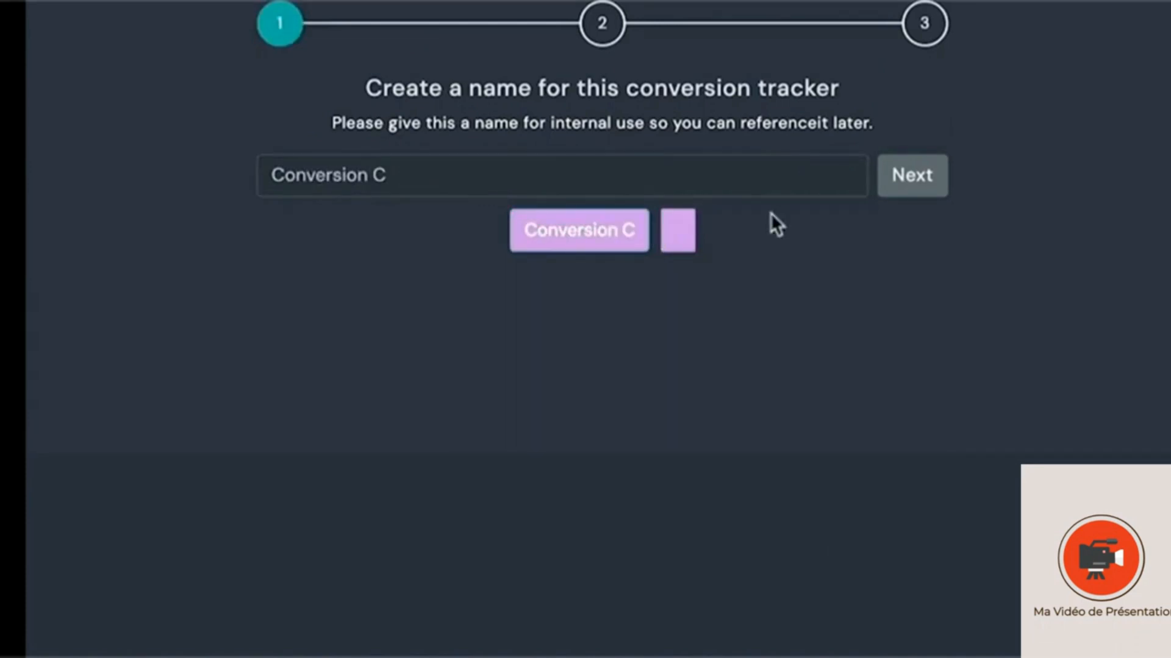
click(923, 183)
Step: Set the tracker's conversion type to Entire Funnel and proceed to the funnel definition
click(762, 163)
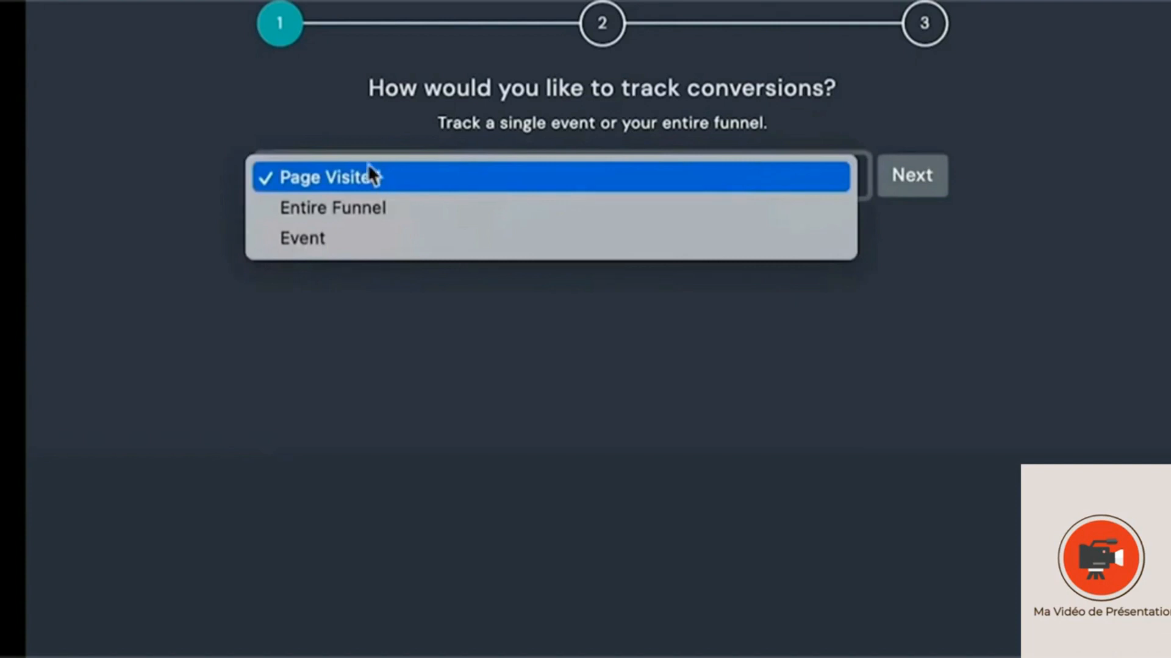
click(375, 207)
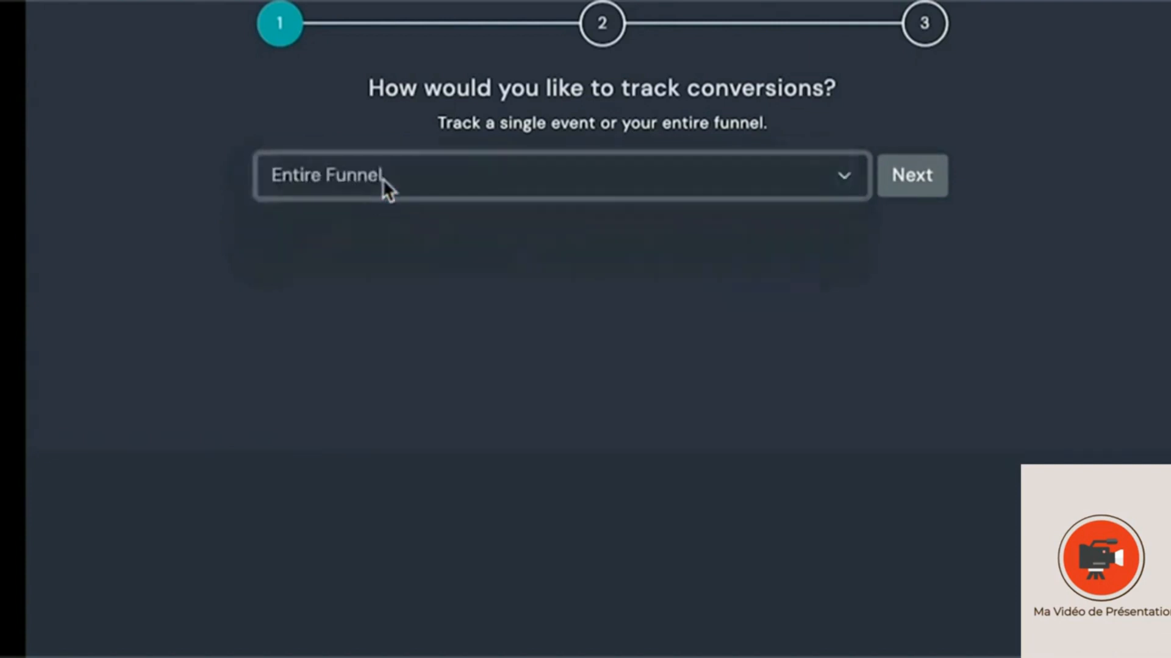
click(382, 178)
click(375, 212)
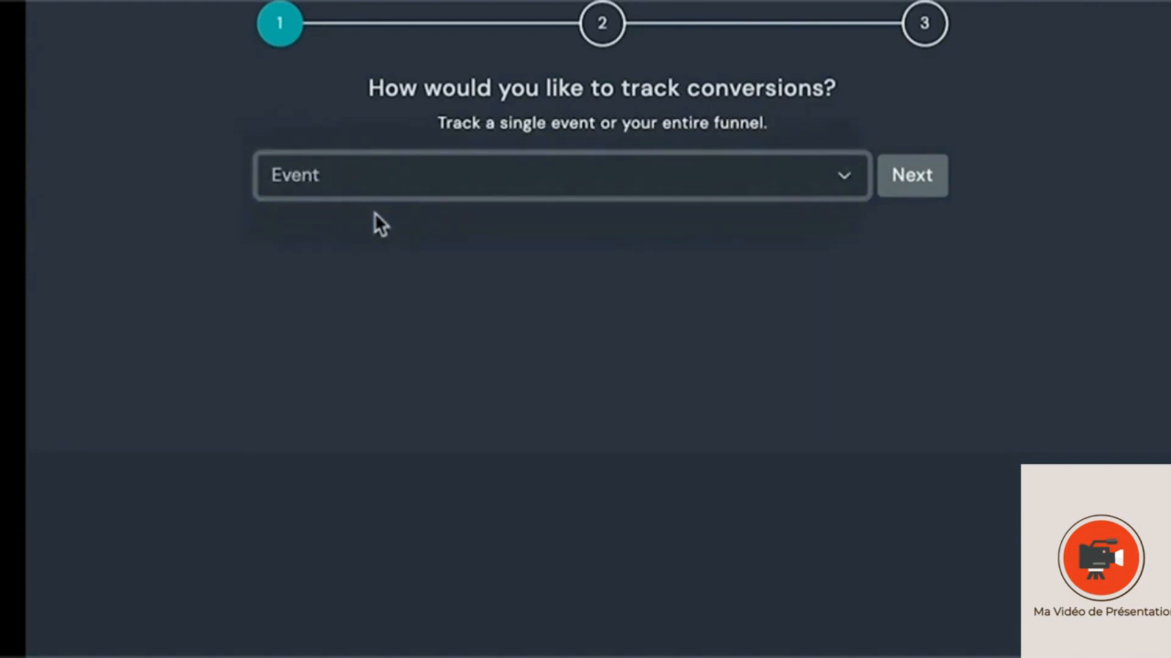
click(517, 178)
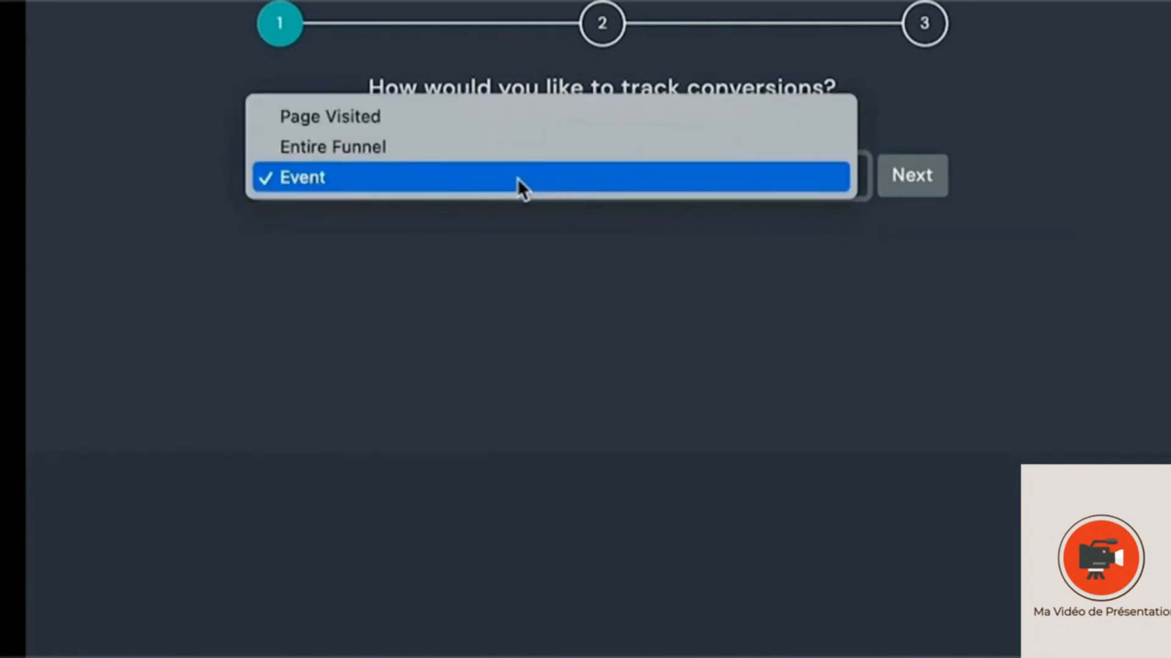
click(503, 147)
click(448, 172)
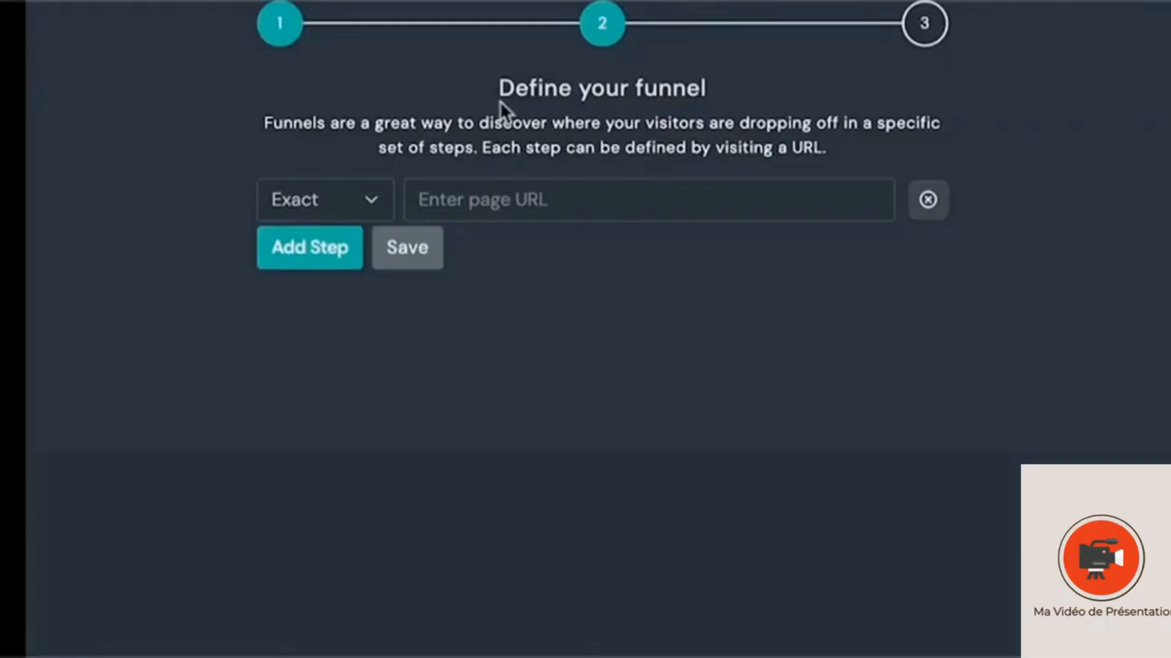
click(523, 187)
text(https://formation2.viededingue.net/)
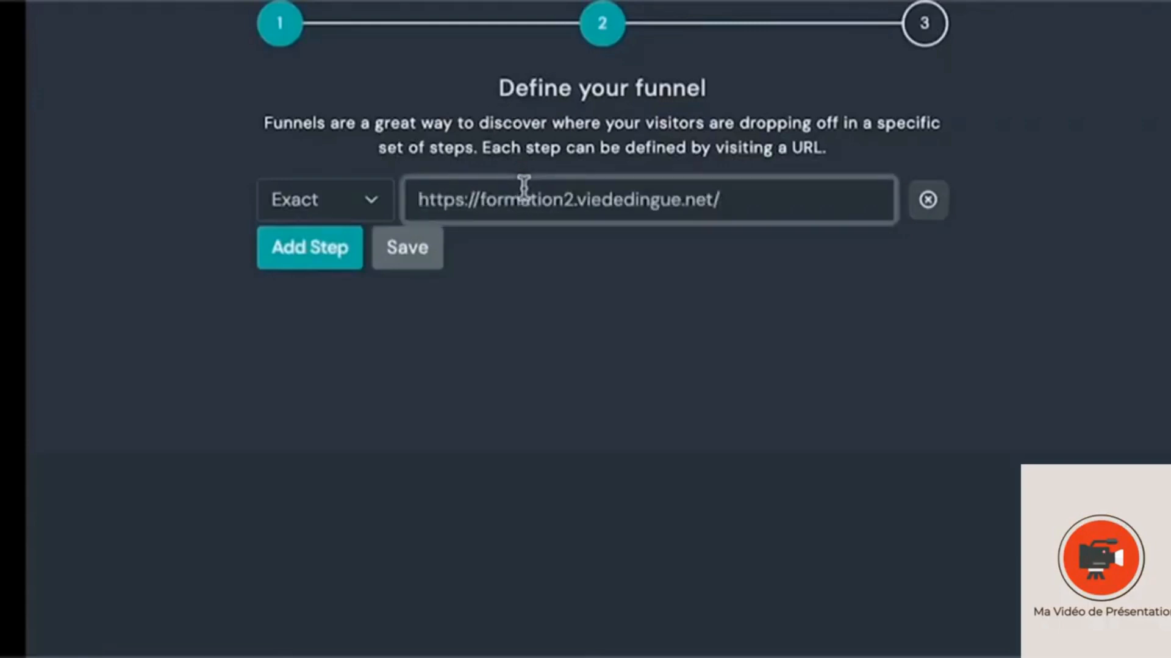
click(617, 222)
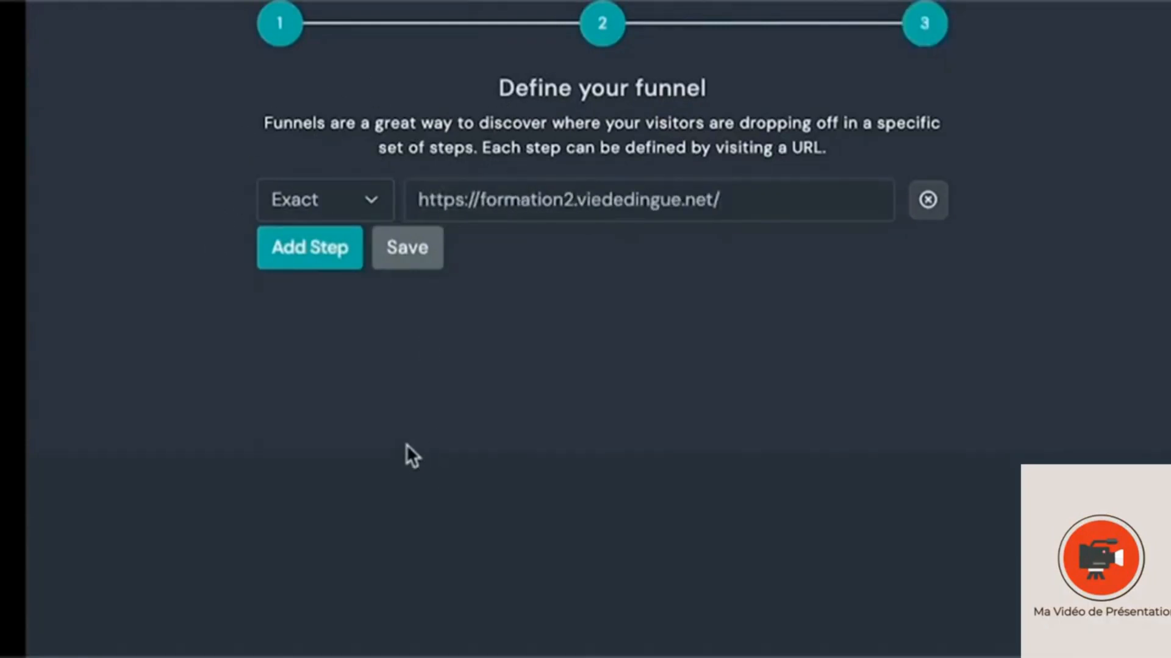
click(295, 260)
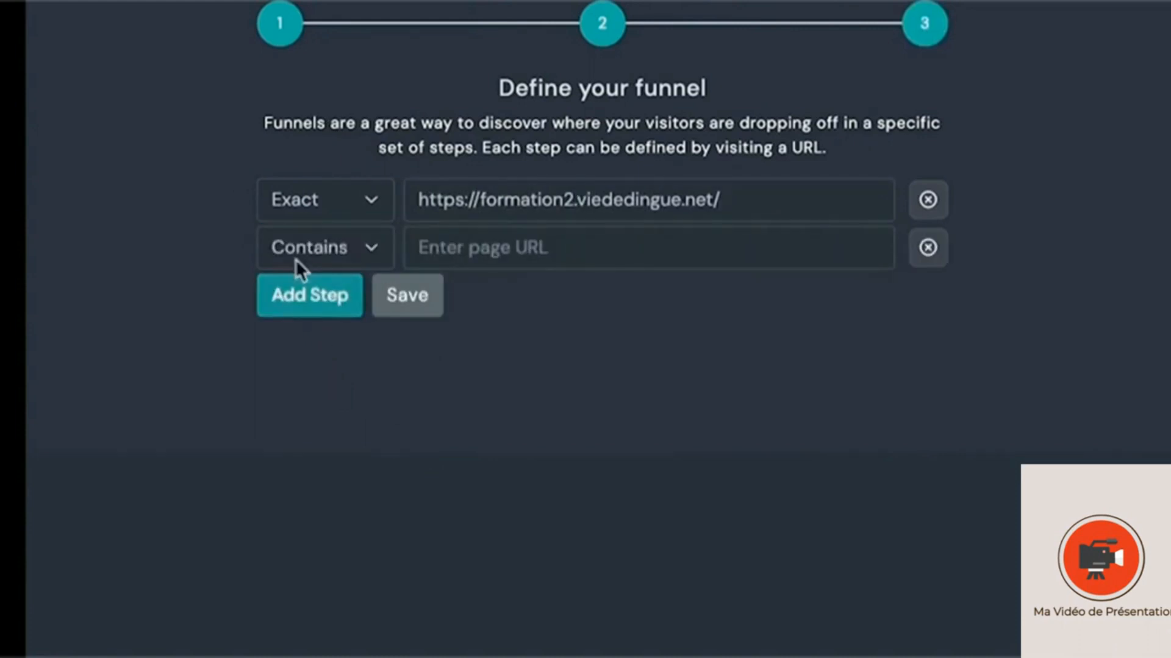
click(295, 259)
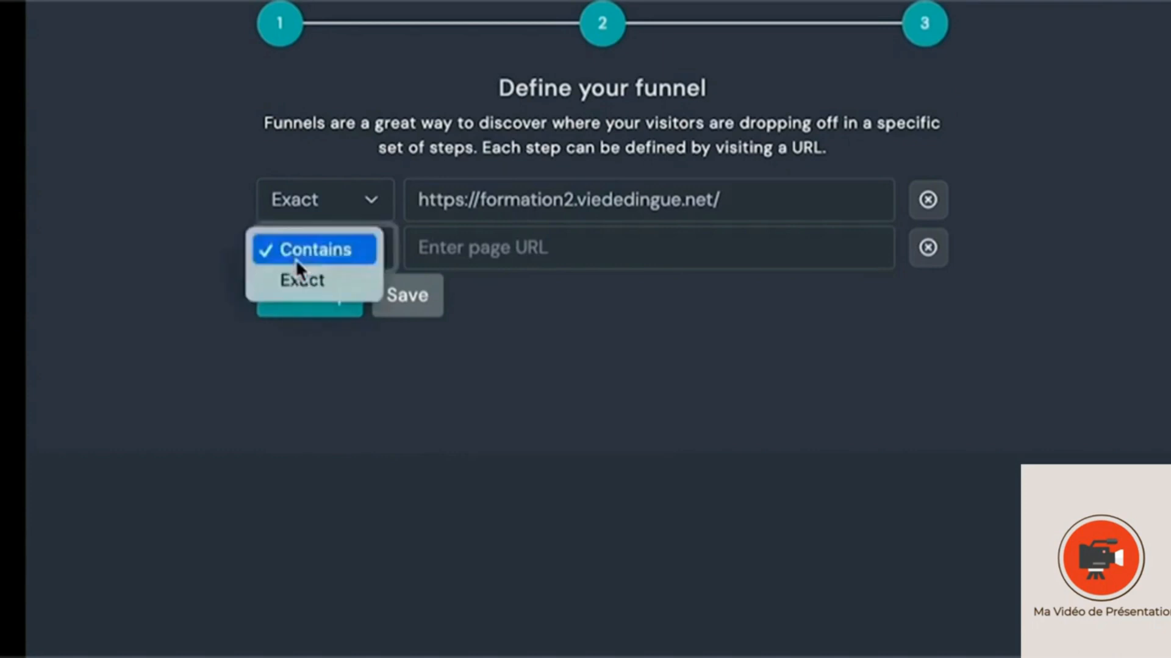
click(303, 281)
click(562, 256)
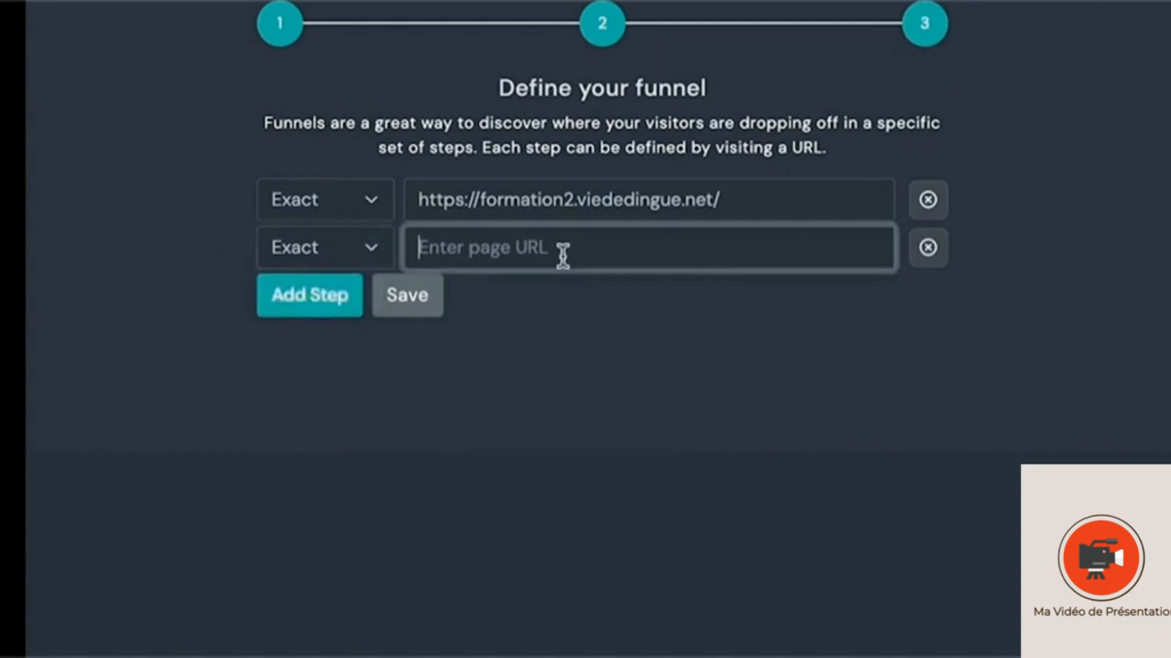
text(https://formation2.viededingue.net/politique-de-confidentialite/)
click(314, 281)
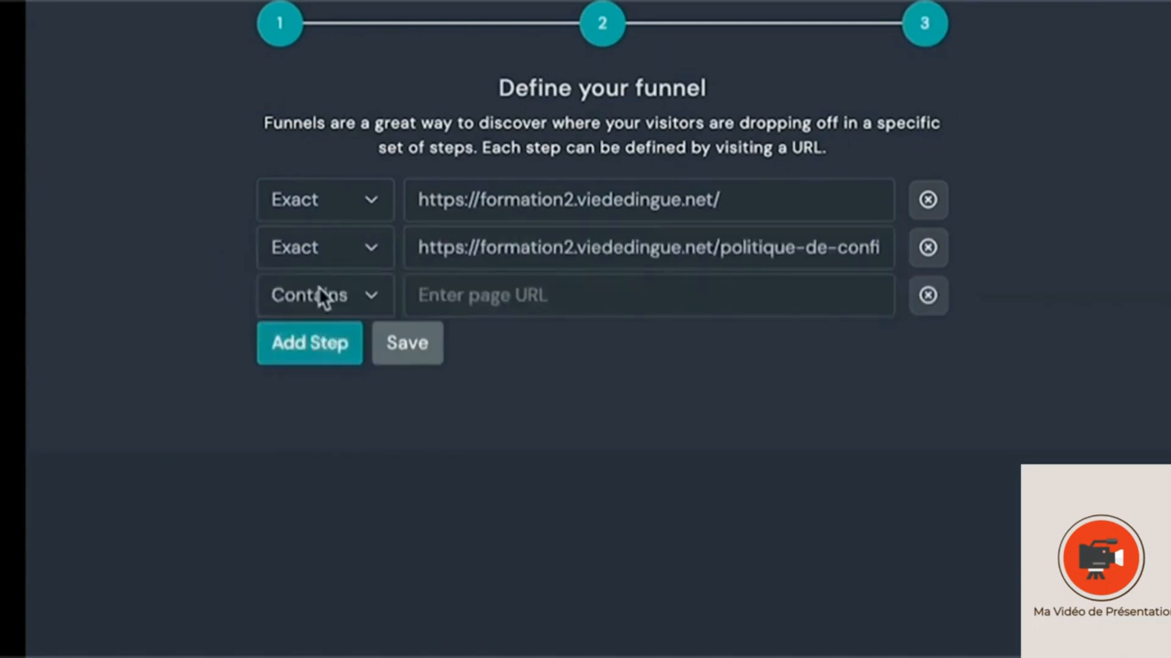
click(318, 349)
click(317, 408)
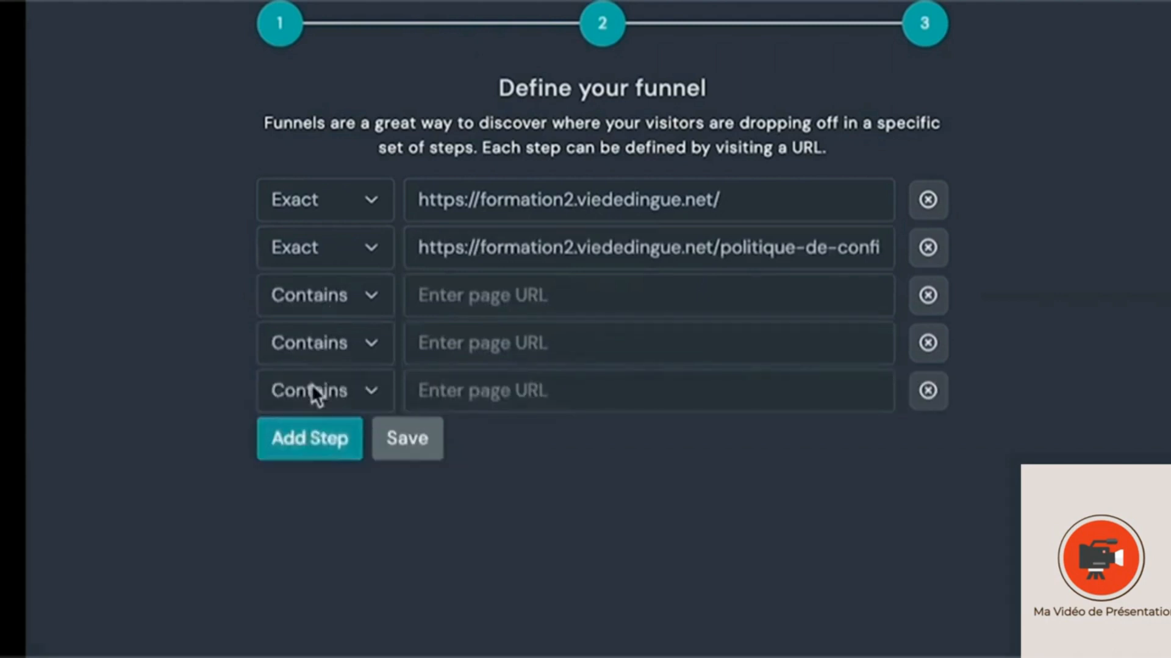
click(928, 391)
click(929, 343)
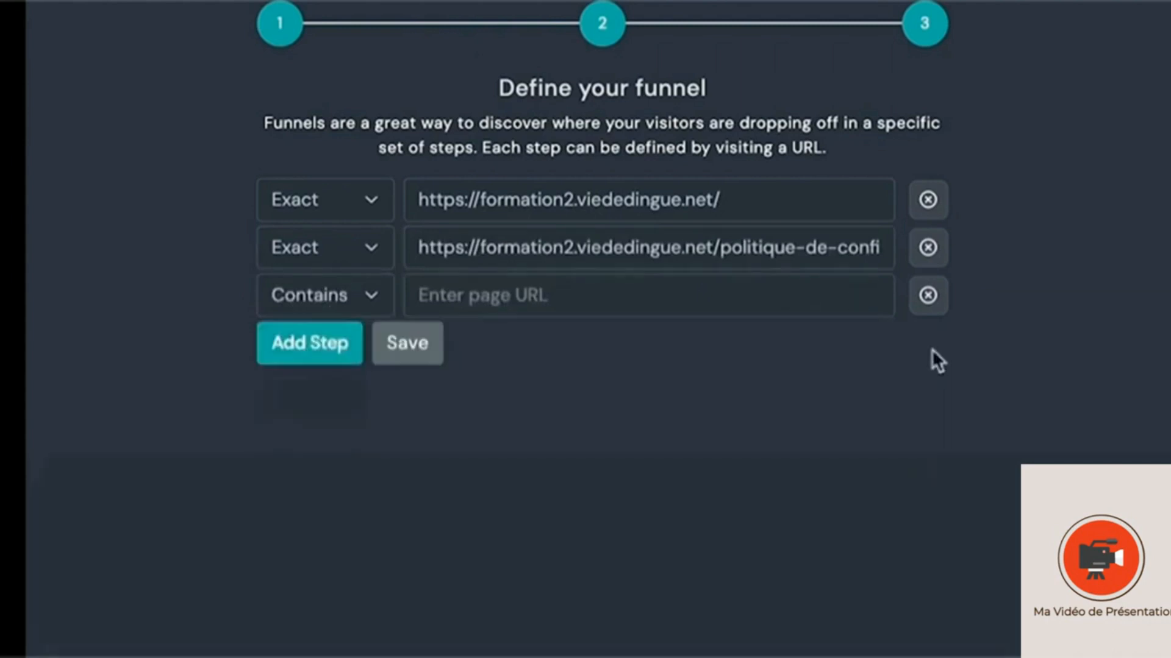
click(928, 296)
Step: Save the two-step funnel and inspect the visitors who completed Conversion C in the last 24 hours
click(410, 298)
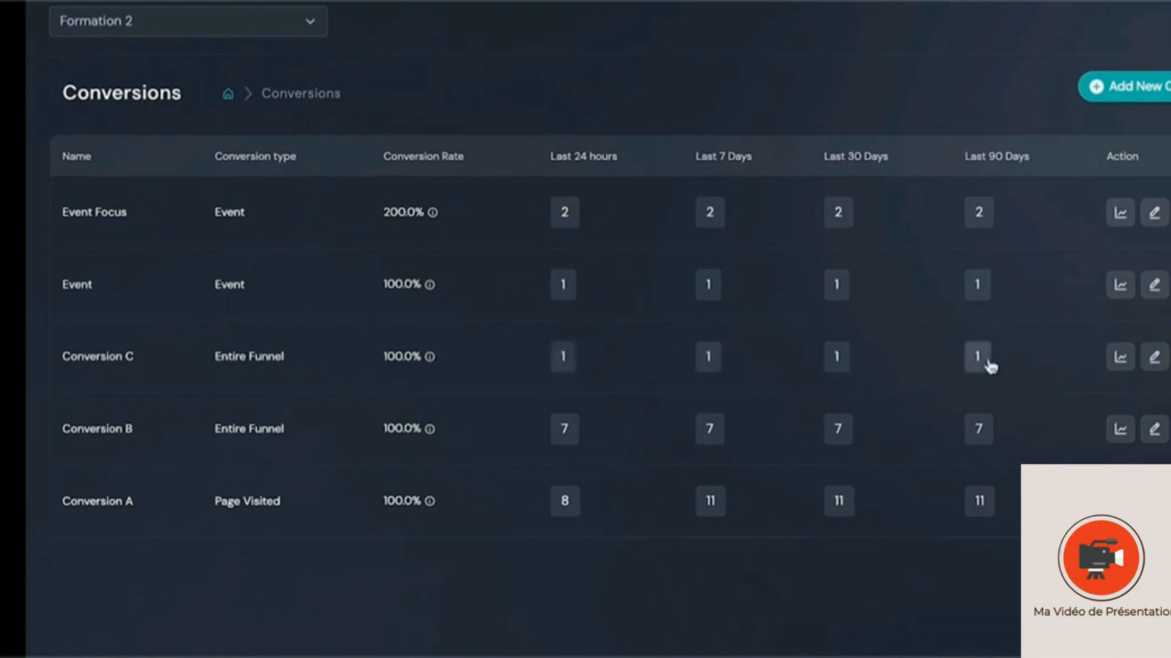
click(564, 360)
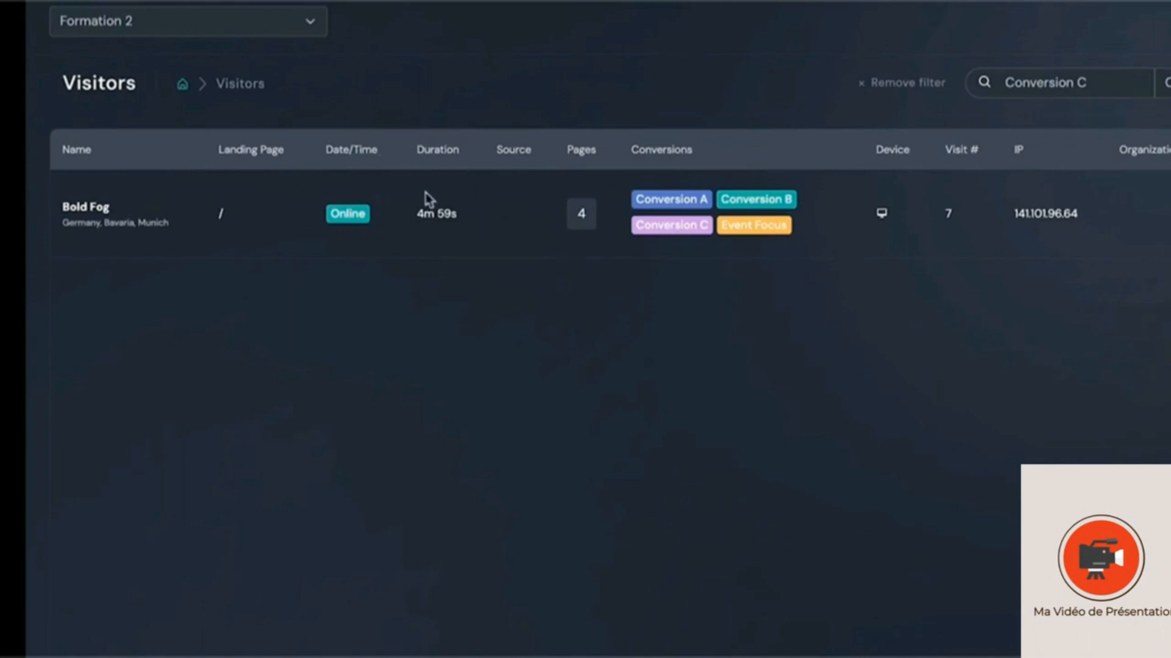
double_click(645, 229)
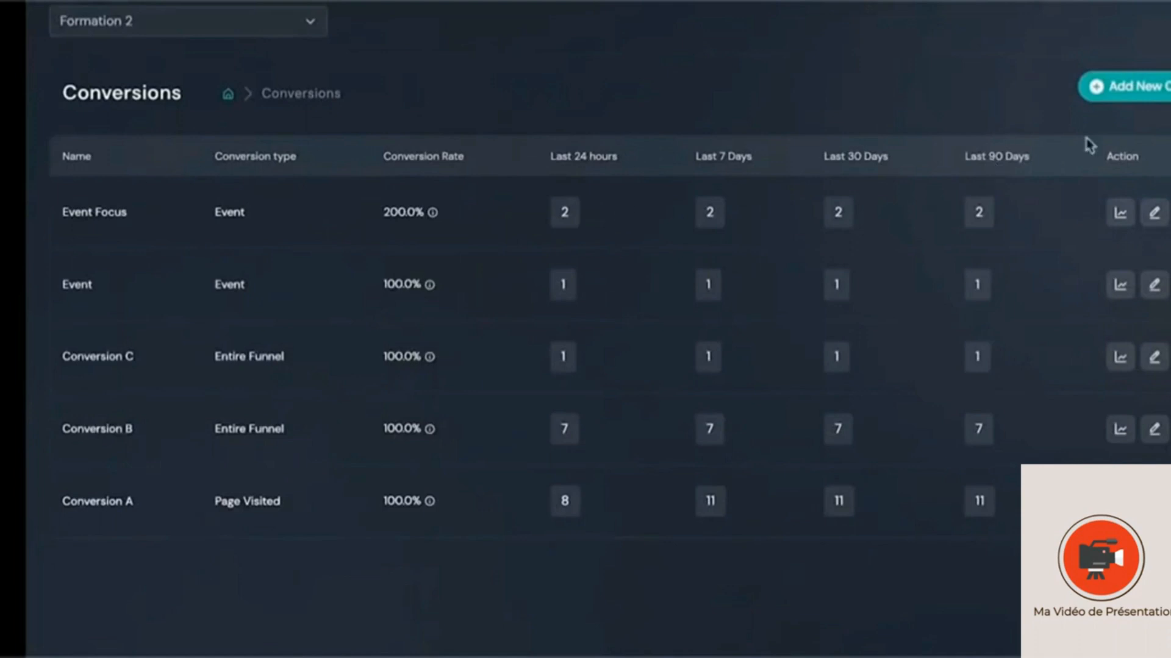
Step: Start a new conversion tracker named Event B and set its conversion type to Event
click(1101, 86)
click(504, 194)
text(Event B)
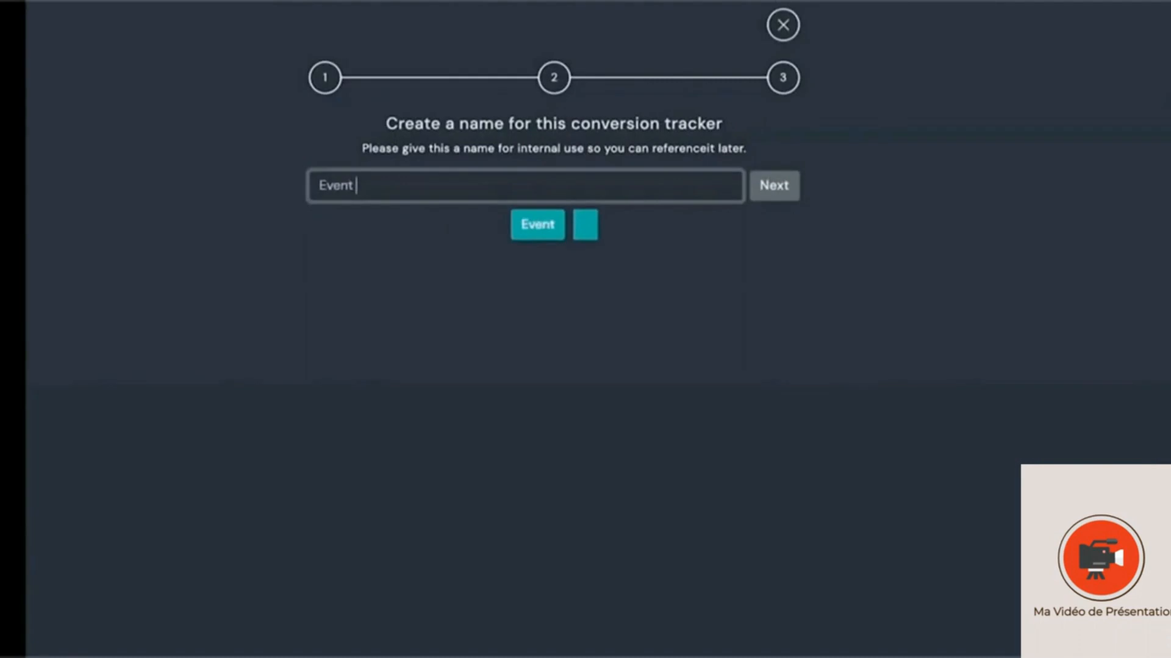
click(776, 186)
click(716, 188)
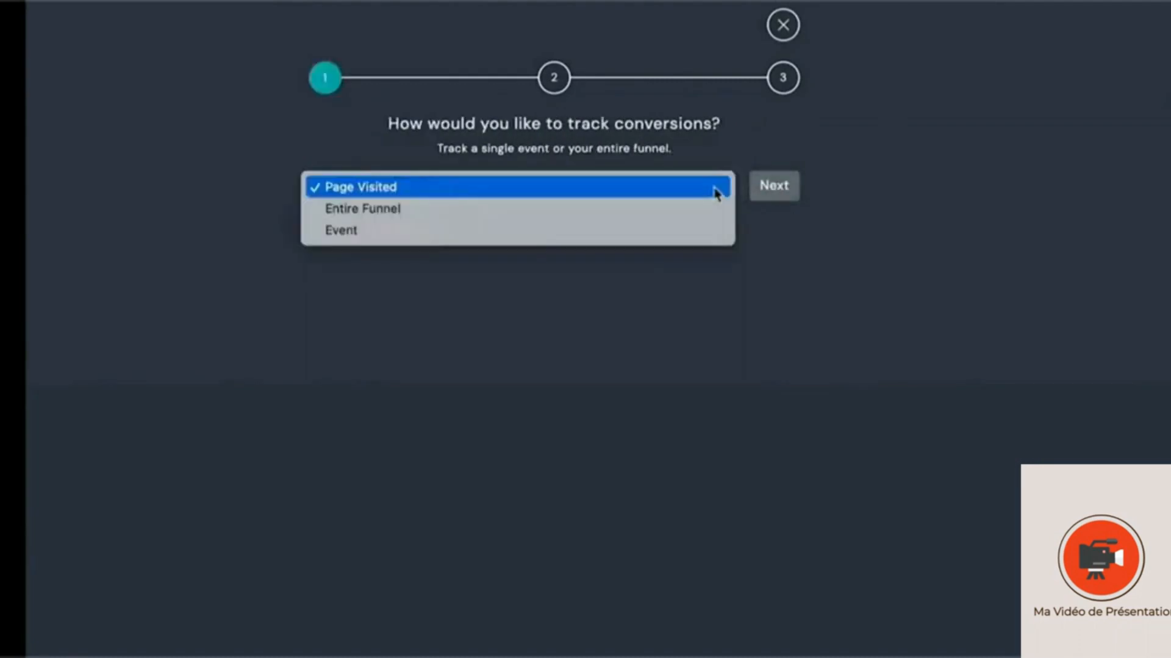
click(460, 232)
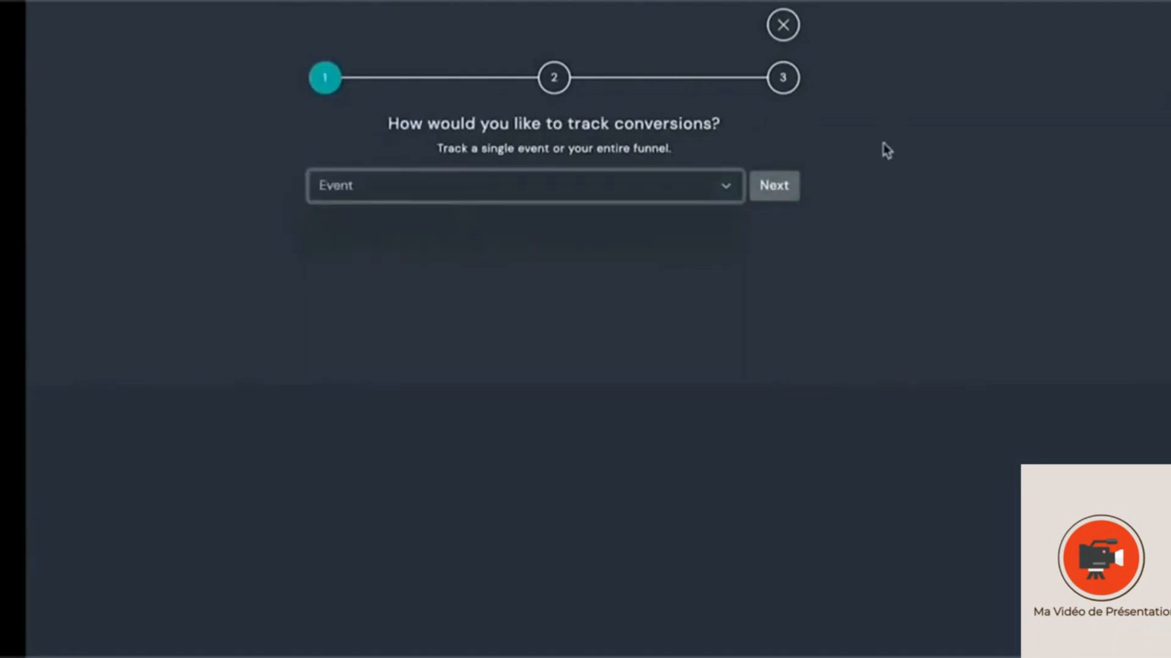
click(776, 186)
click(577, 81)
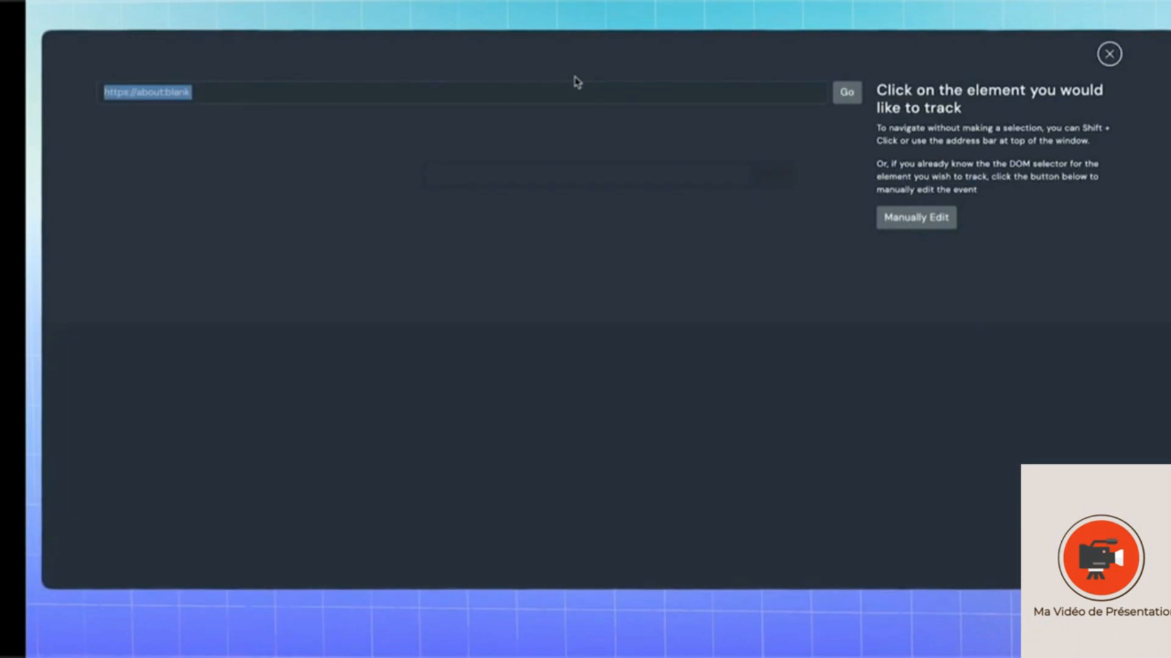
text(https://formation2.viededingue.net/)
click(847, 92)
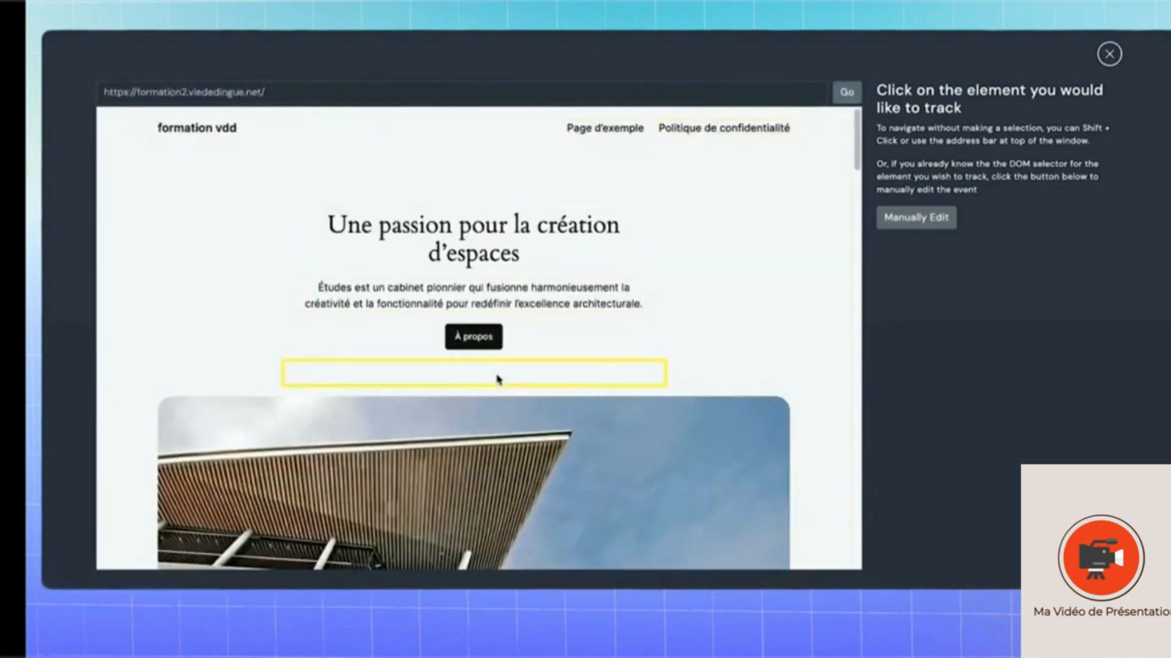
scroll(498, 379, down, 3)
scroll(499, 379, up, 2)
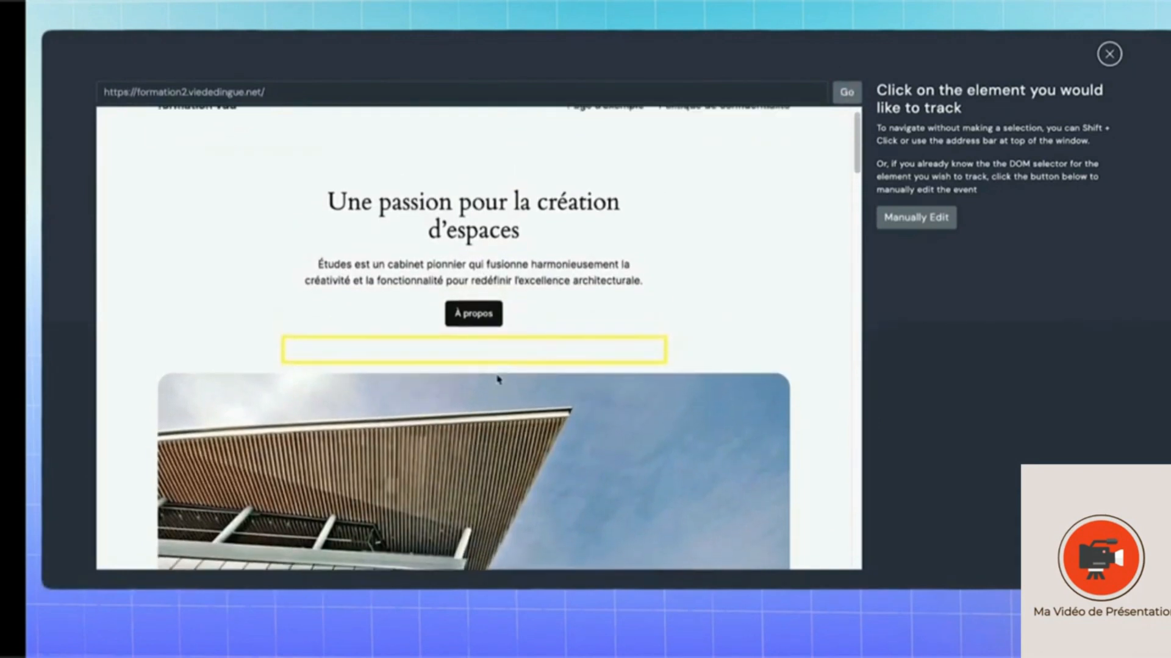
click(475, 312)
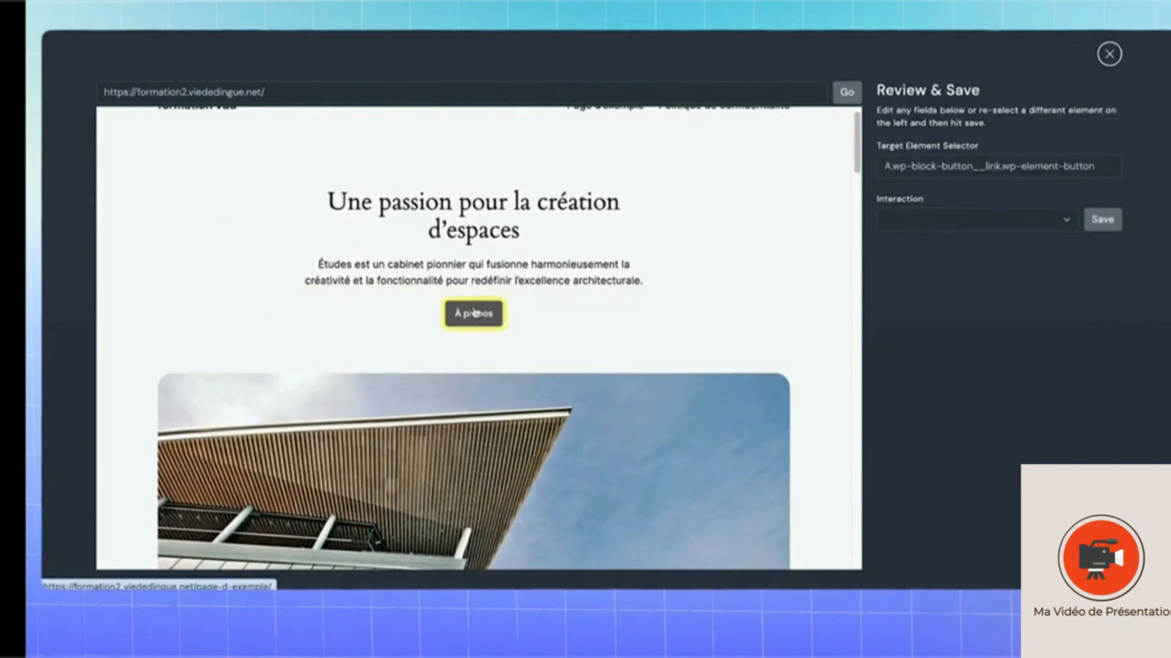
Step: Try Focus and Submit as the tracked interaction for the À propos button
click(912, 218)
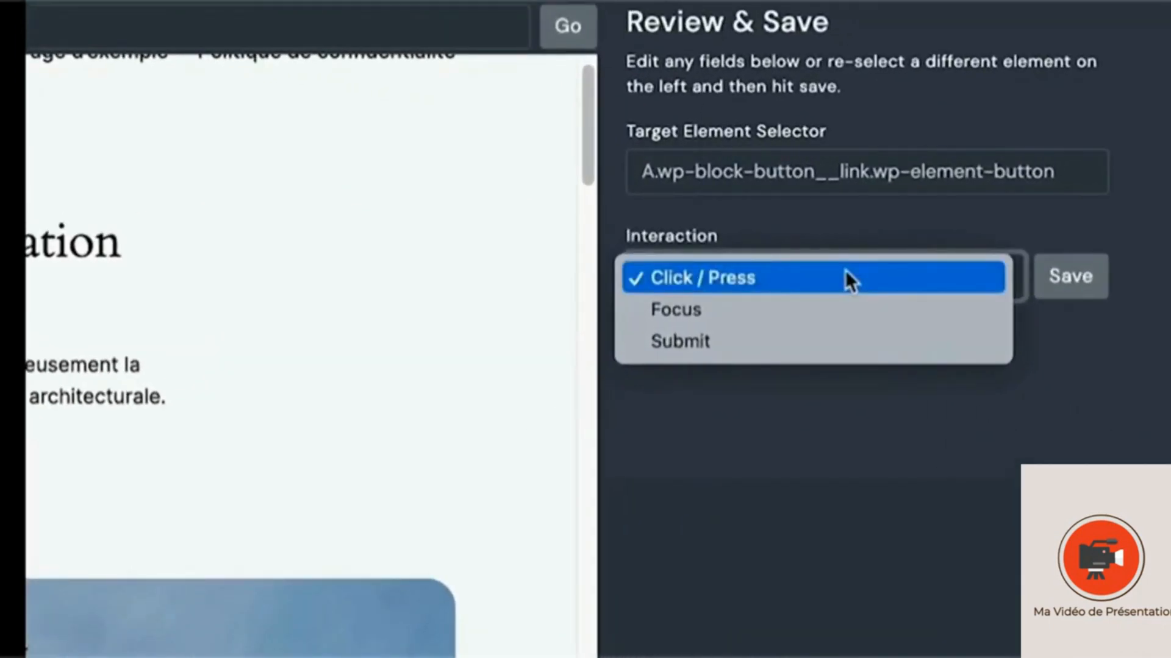
click(819, 310)
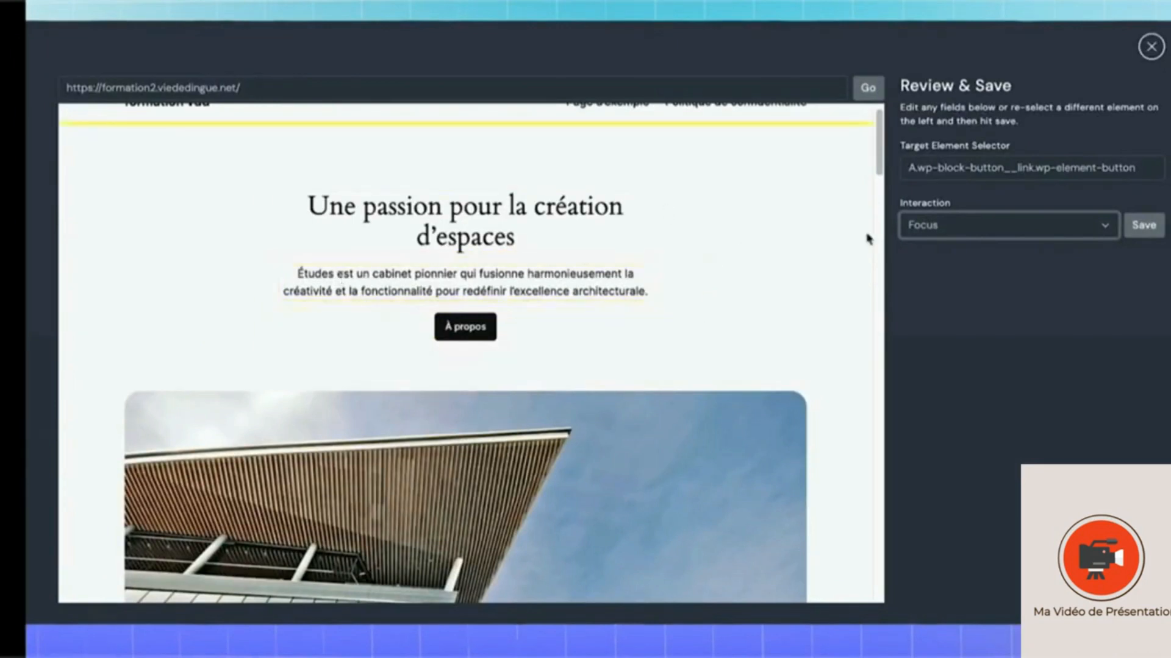
click(1017, 213)
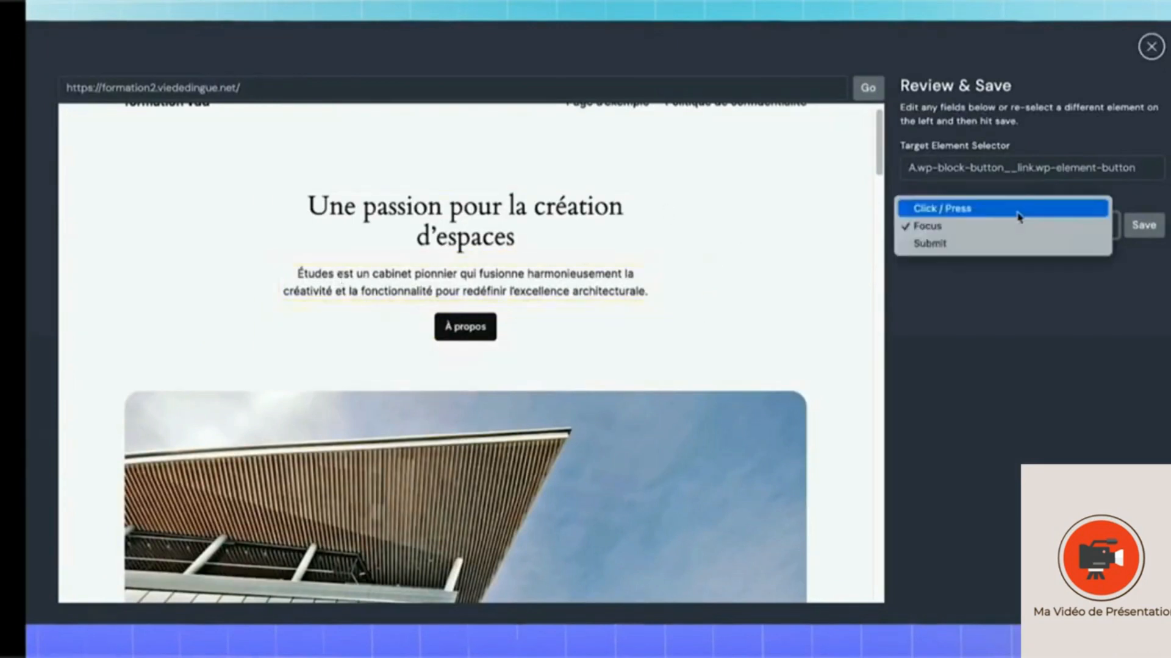
click(994, 253)
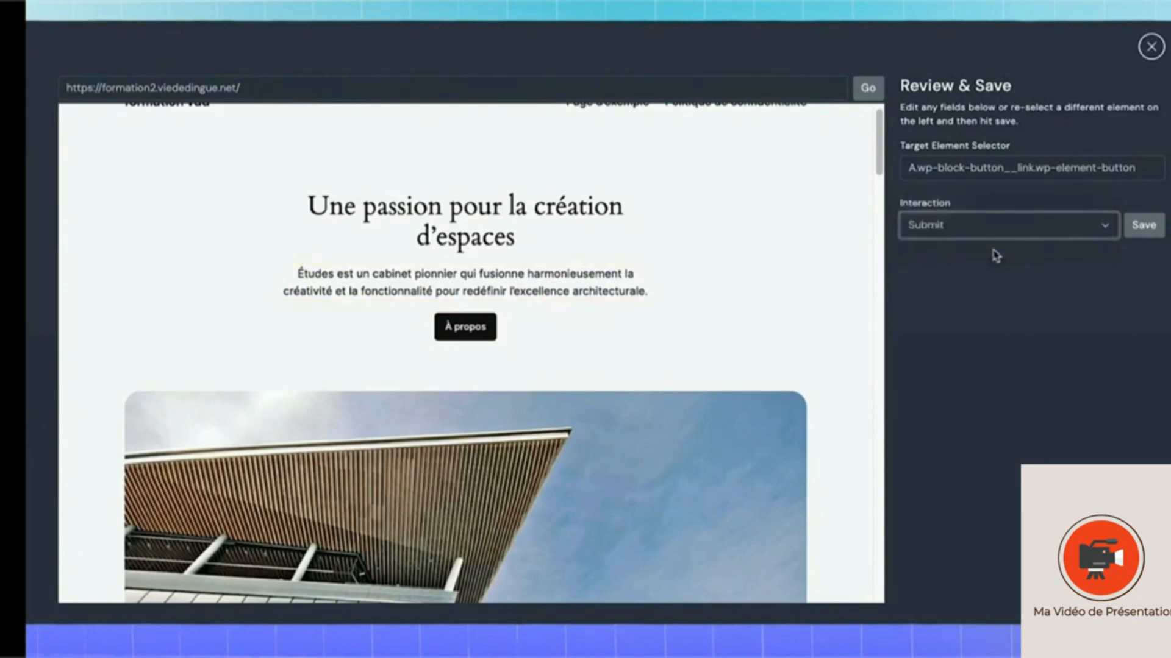
Step: Set the À propos button's interaction to Click / Press and save the Event B tracker
click(993, 227)
click(981, 191)
click(1144, 225)
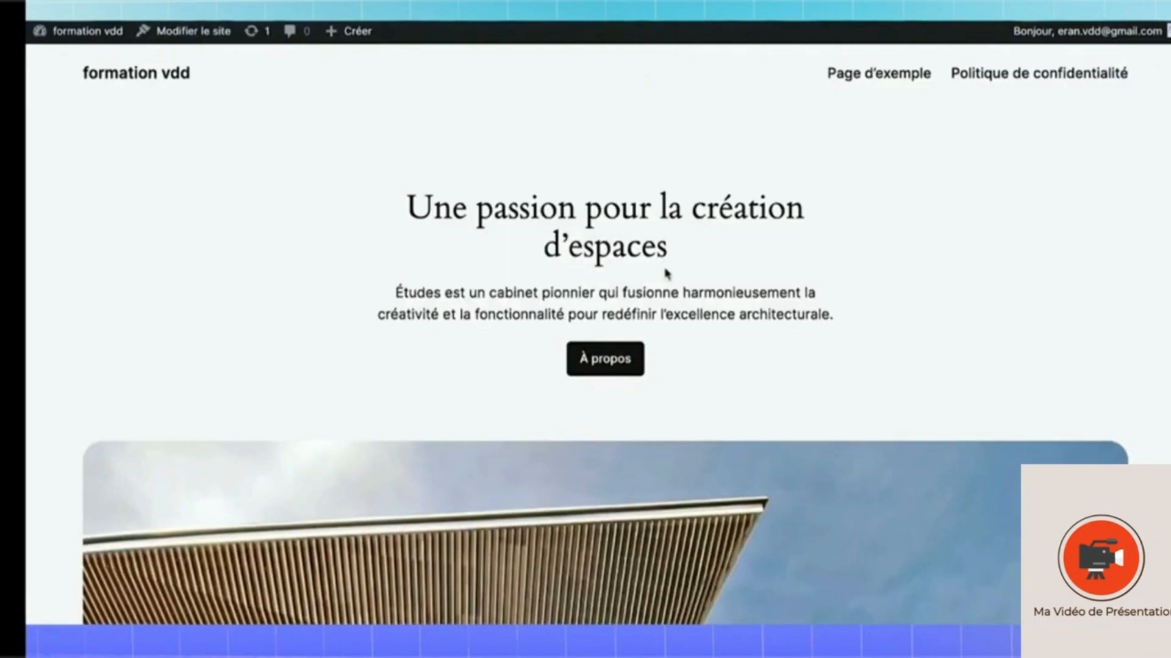
Step: Trigger the À propos button on the live site and open Event B's conversions for the last 90 days
click(604, 365)
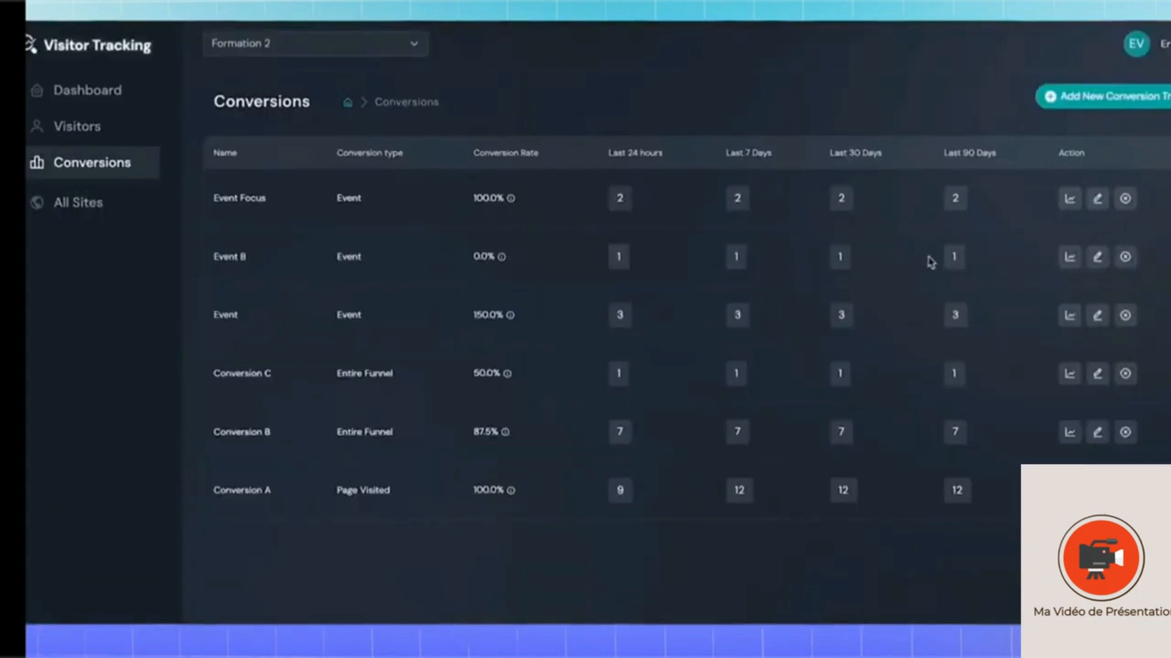
click(955, 256)
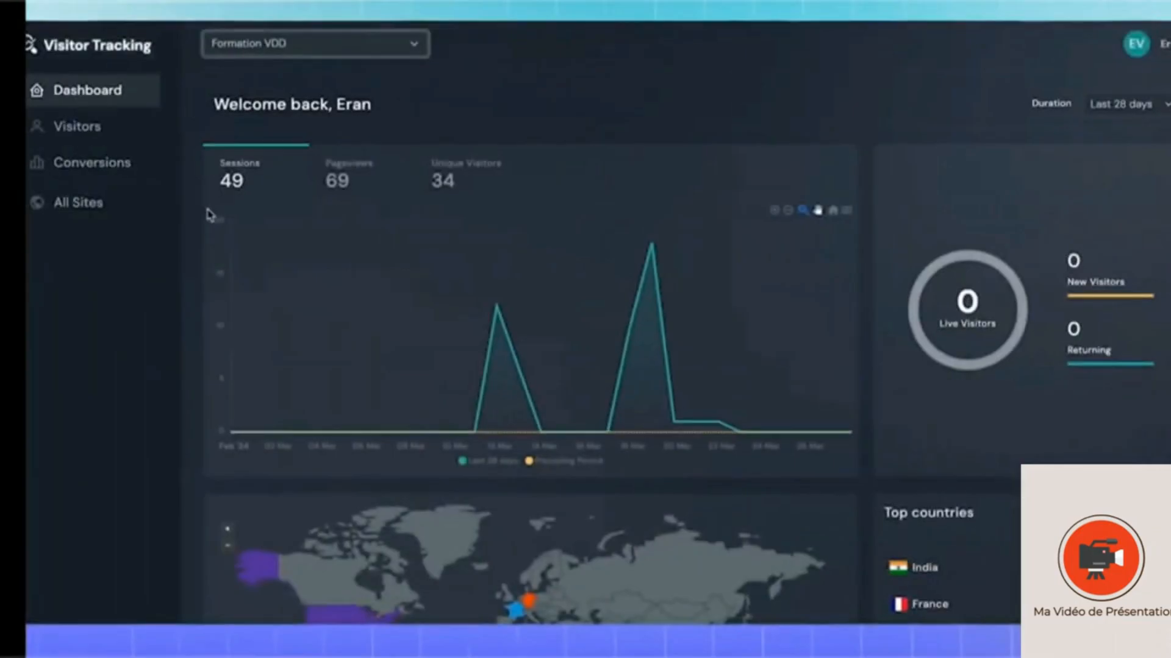
Step: Set the Formation VDD dashboard duration to the last 12 months and chart pageviews and unique visitors
mouse_move(421, 332)
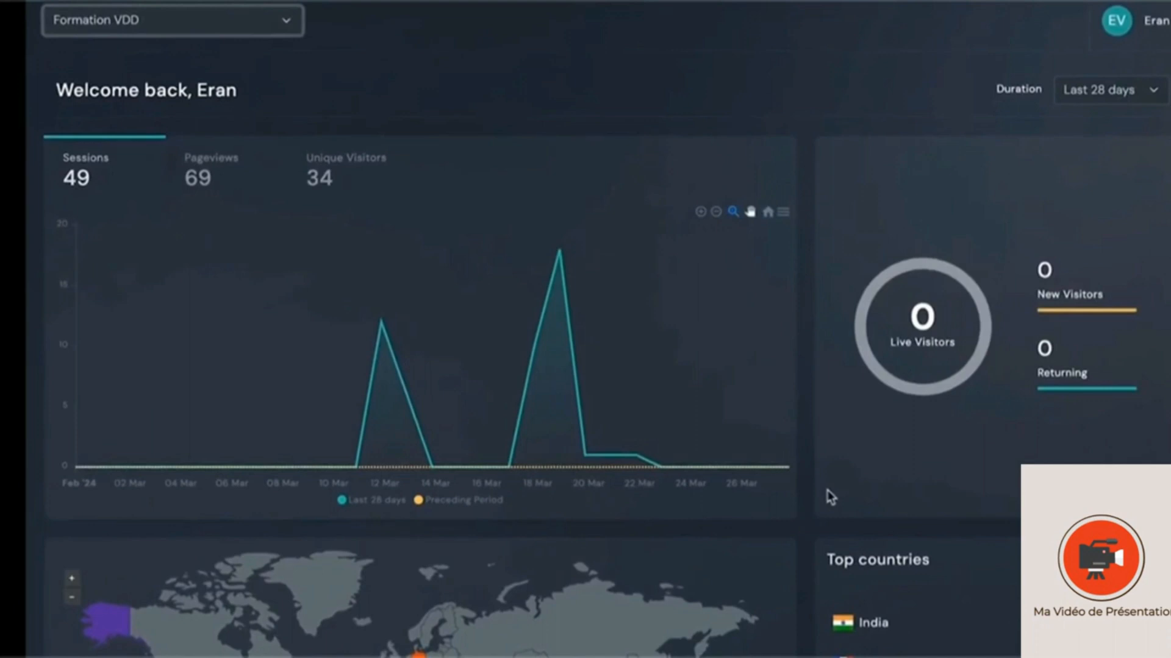
click(1114, 98)
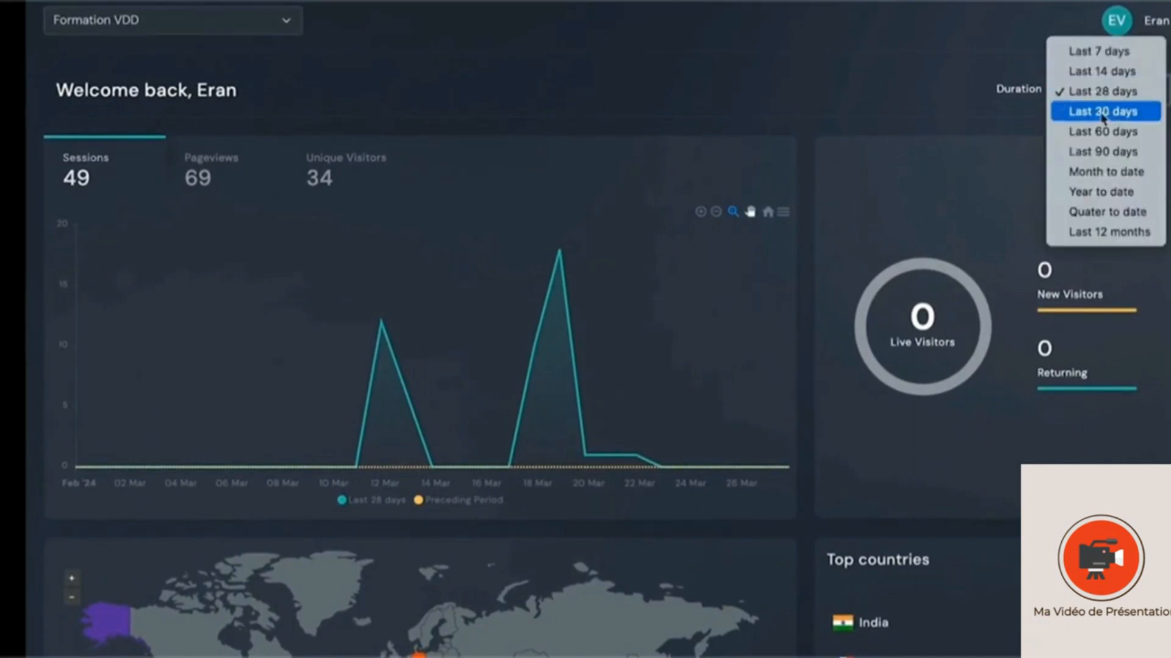
click(1080, 235)
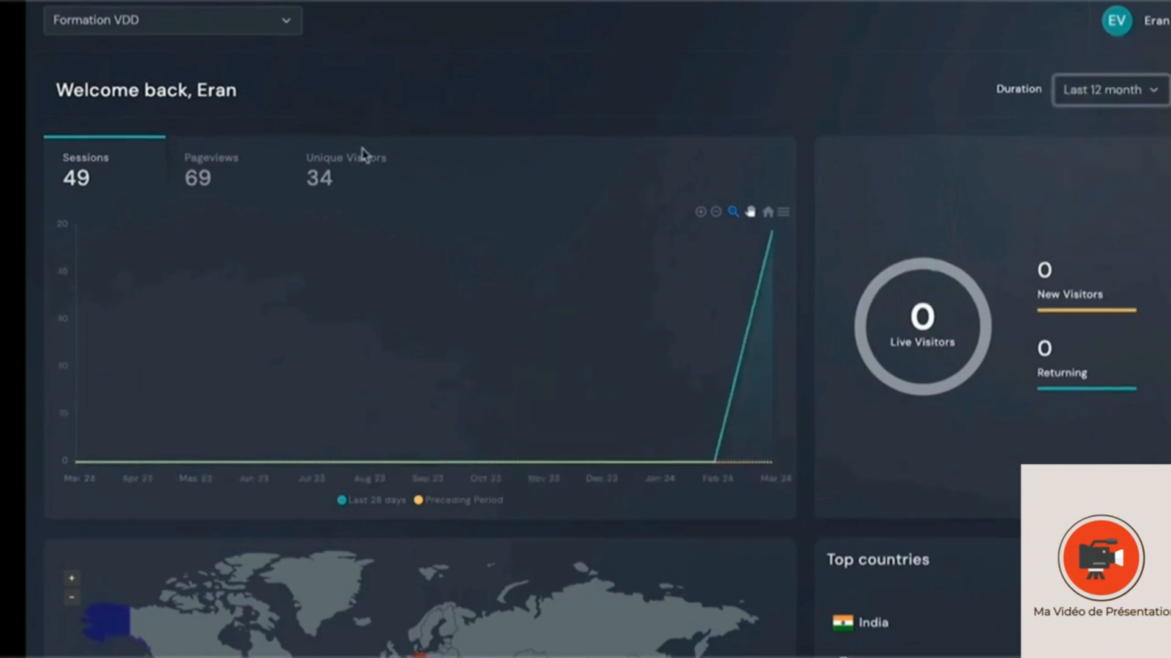
click(207, 178)
click(300, 183)
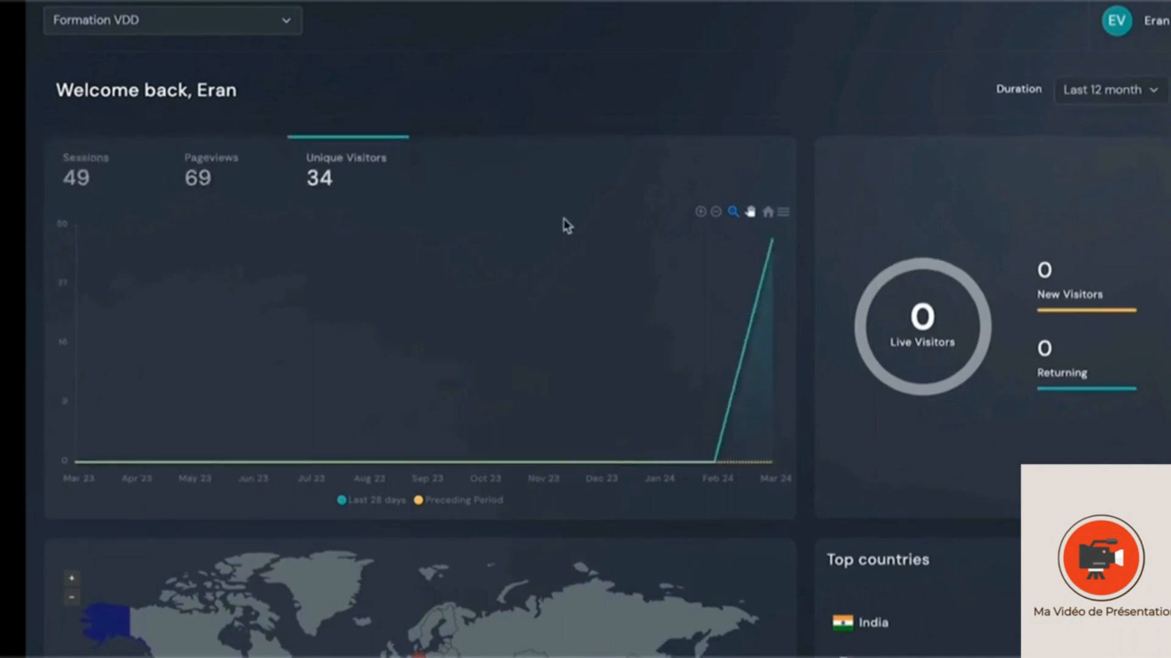
Step: Examine Formation VDD's visitor map, top countries, device and browser distribution, top pages and top sources
scroll(565, 225, down, 5)
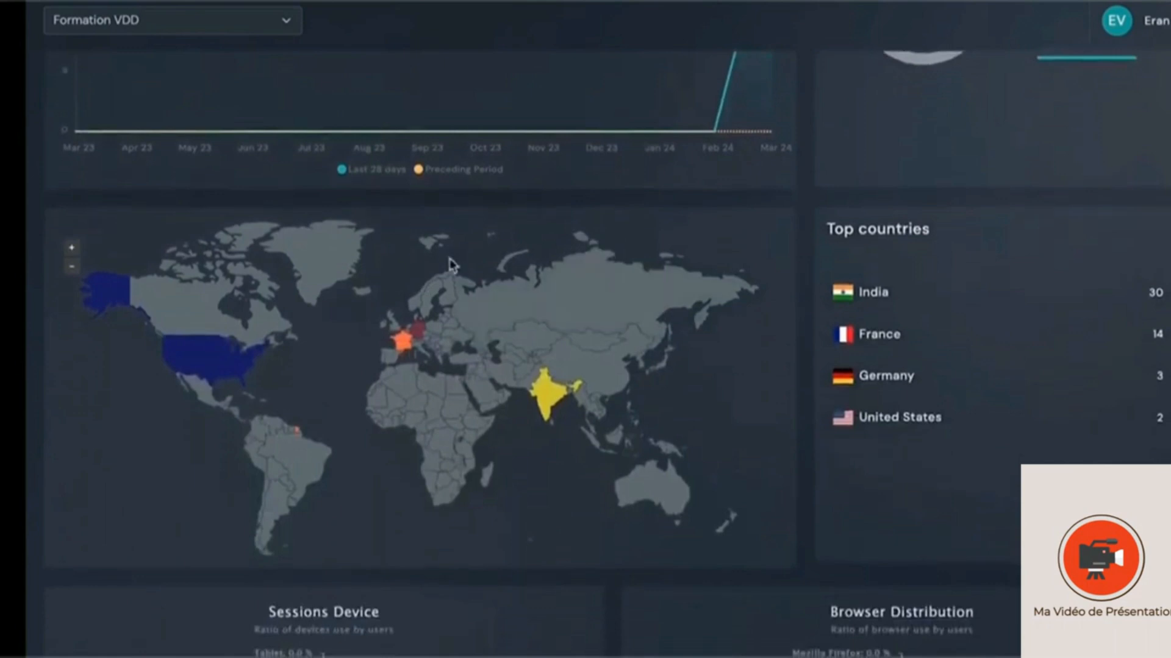
scroll(460, 347, down, 7)
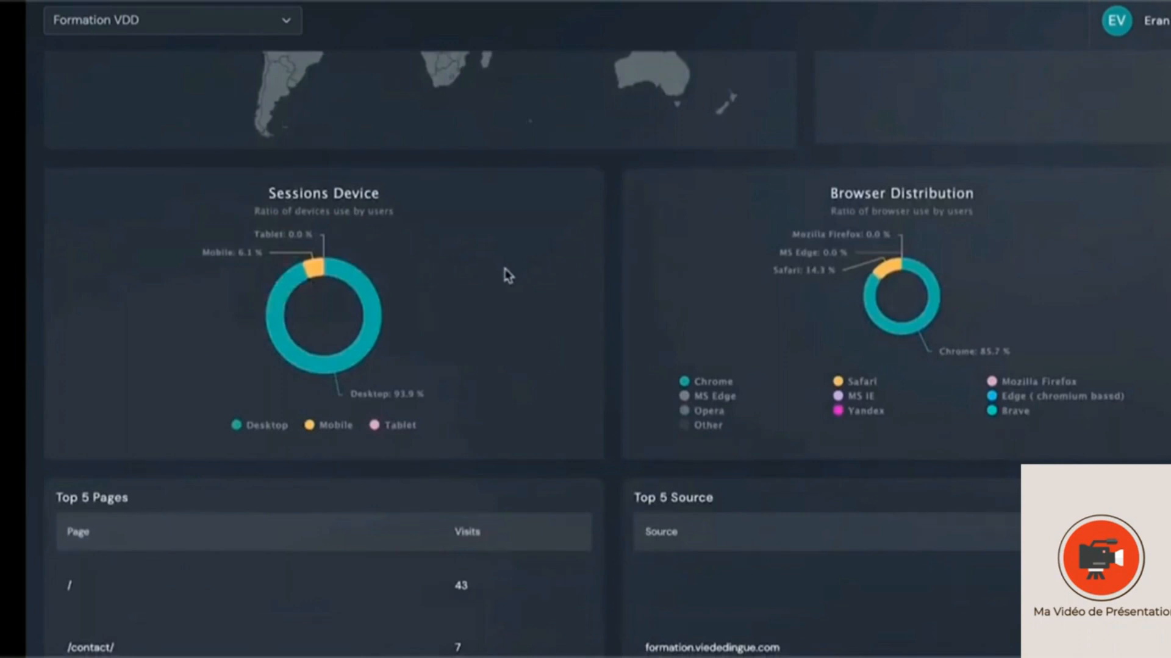
scroll(508, 276, down, 1)
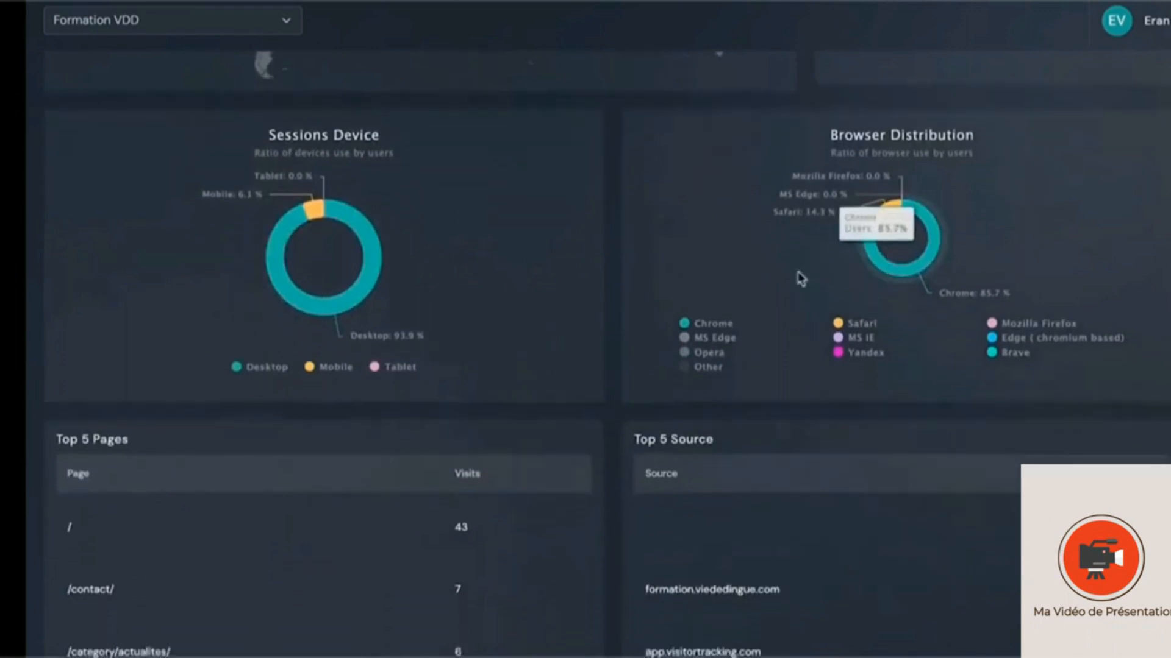
scroll(559, 352, down, 2)
scroll(560, 352, down, 1)
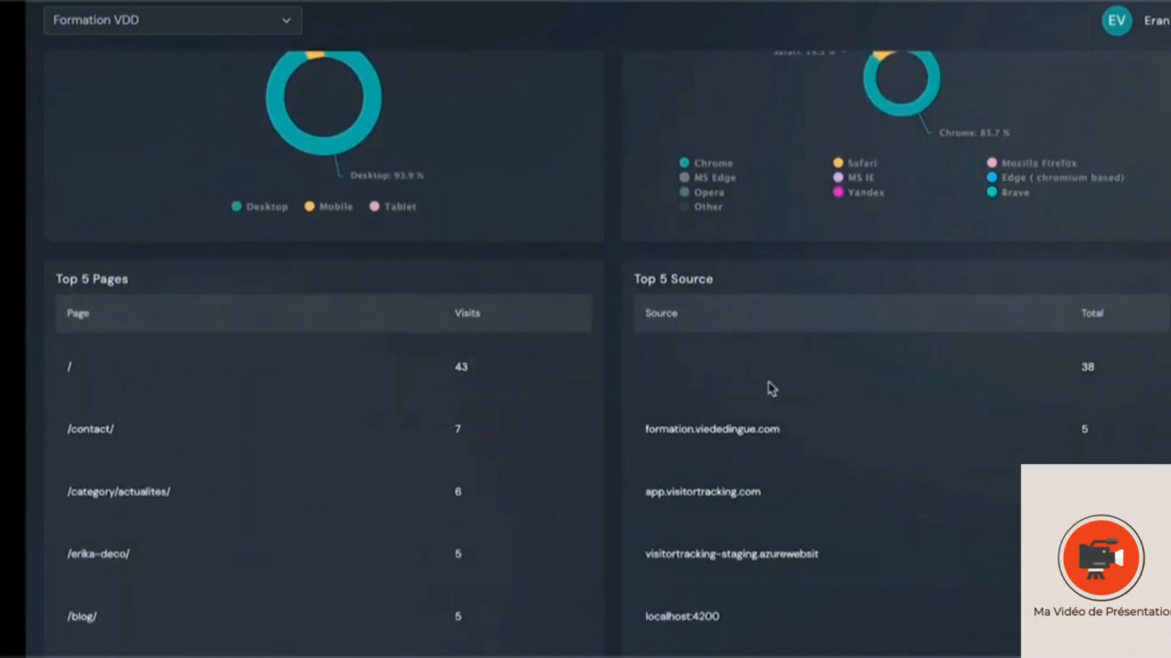
scroll(771, 389, up, 10)
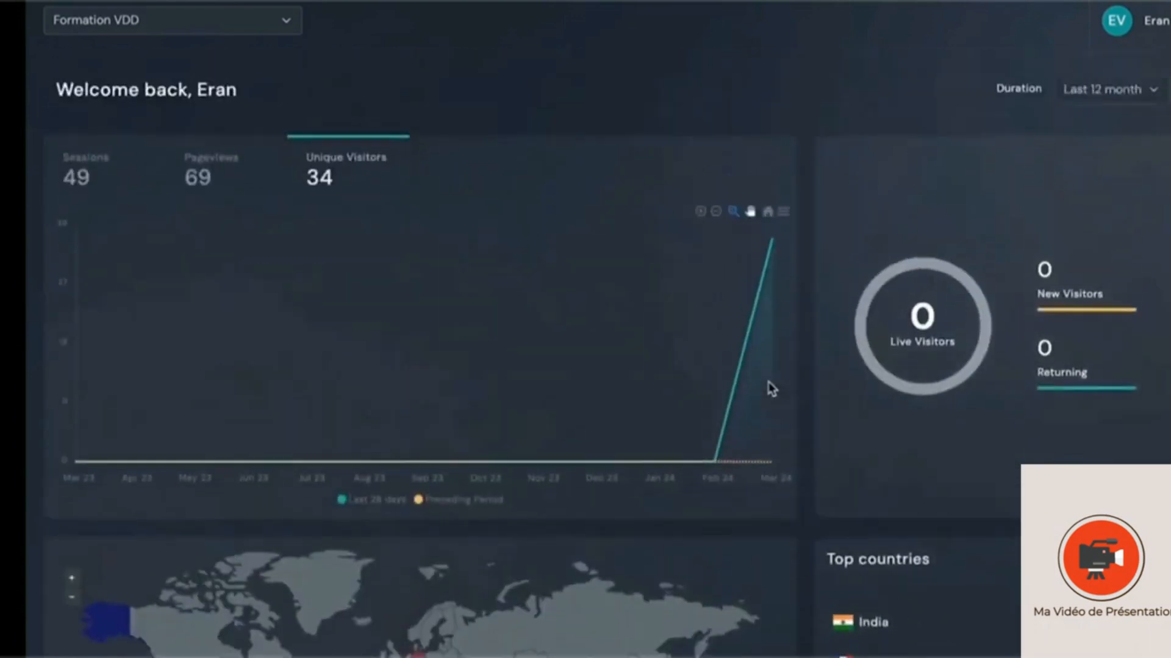